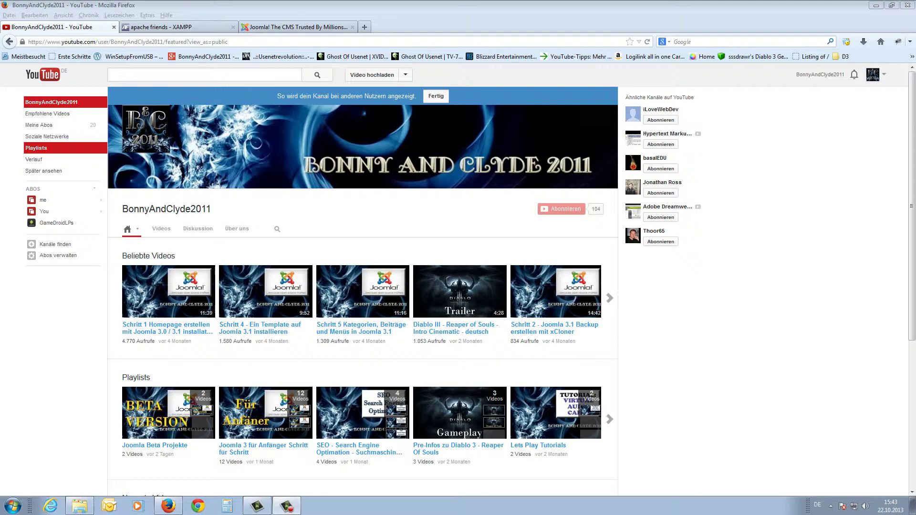
Open the XAMPP page on the Apache Friends site and scroll through its introduction.
click(188, 29)
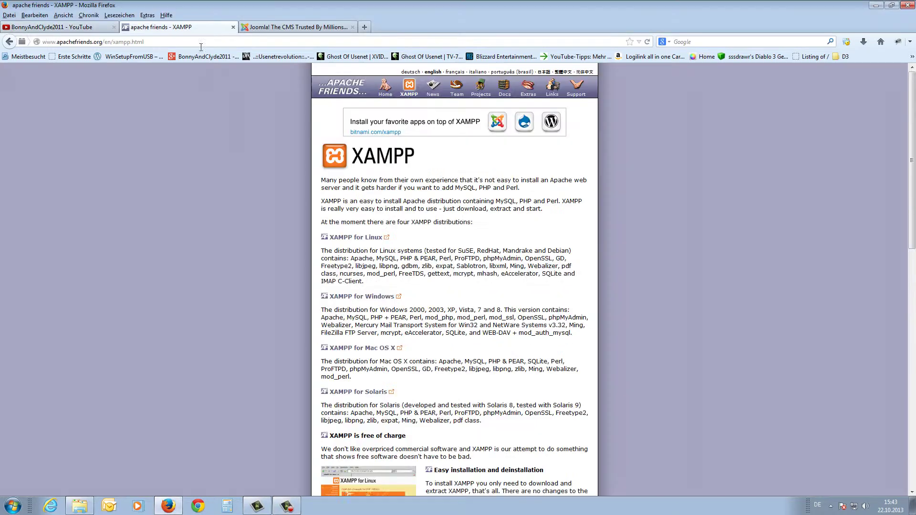
click(163, 41)
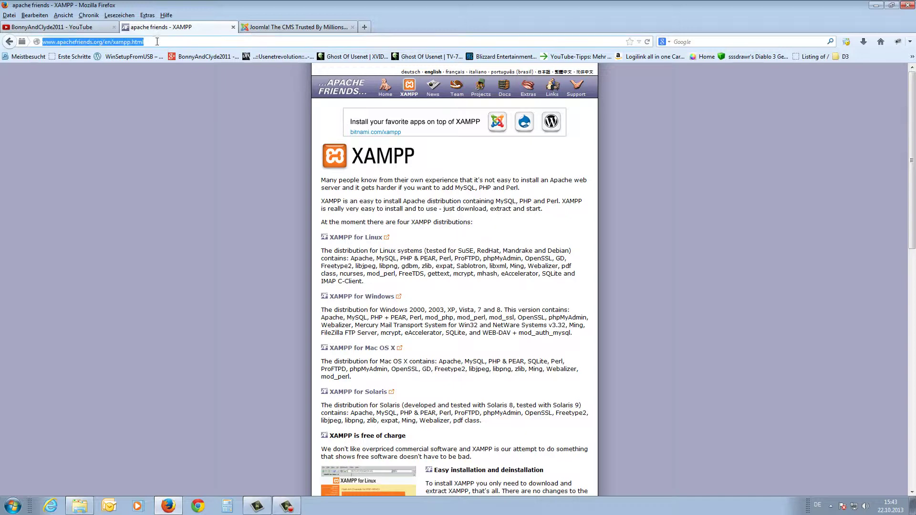
triple_click(233, 184)
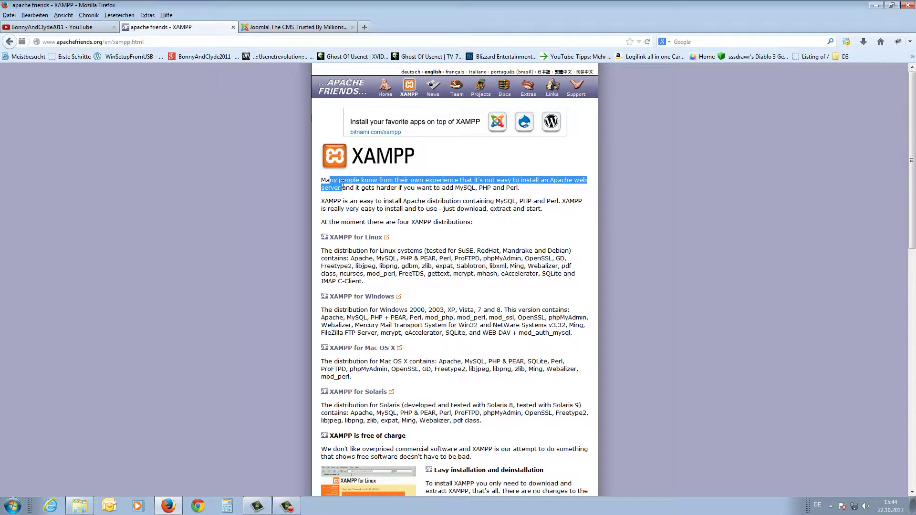
click(233, 185)
scroll(330, 136, down, 2)
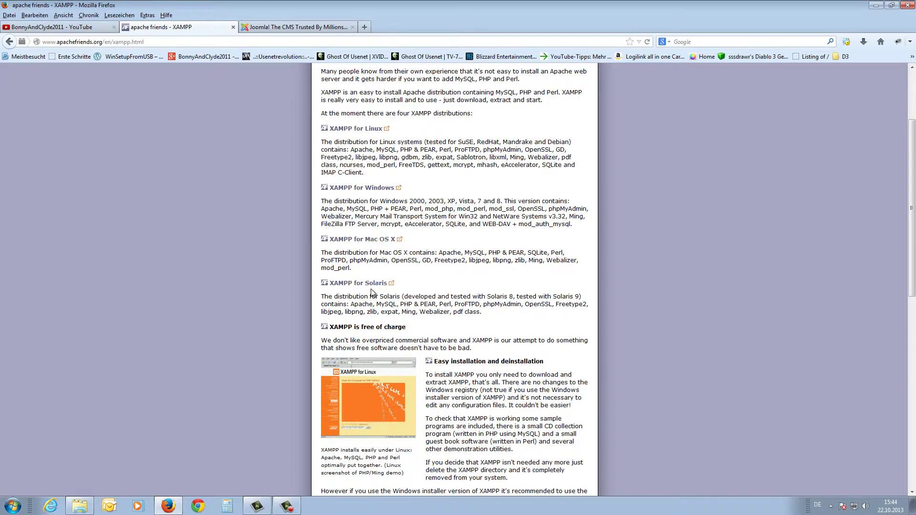
Show the XAMPP for Windows download table and bring up Explorer on drive C:.
click(372, 189)
scroll(381, 191, down, 6)
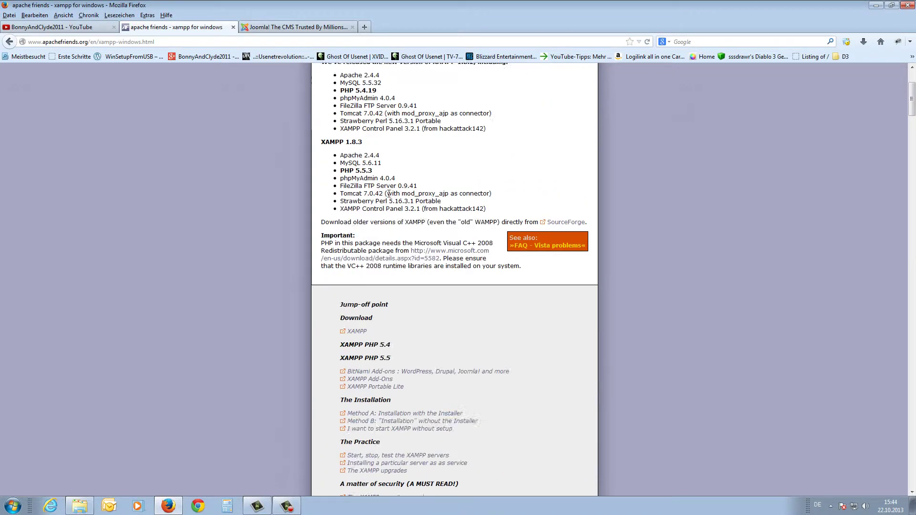
scroll(391, 193, down, 10)
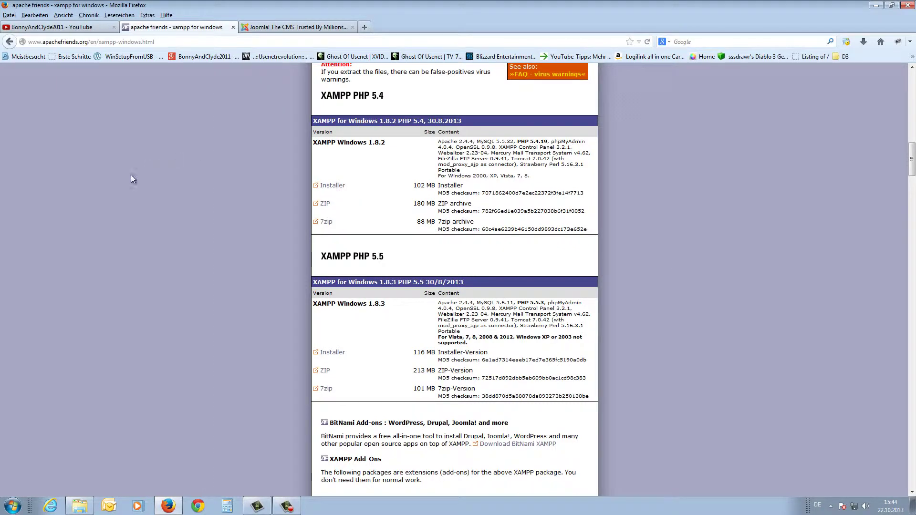
click(79, 506)
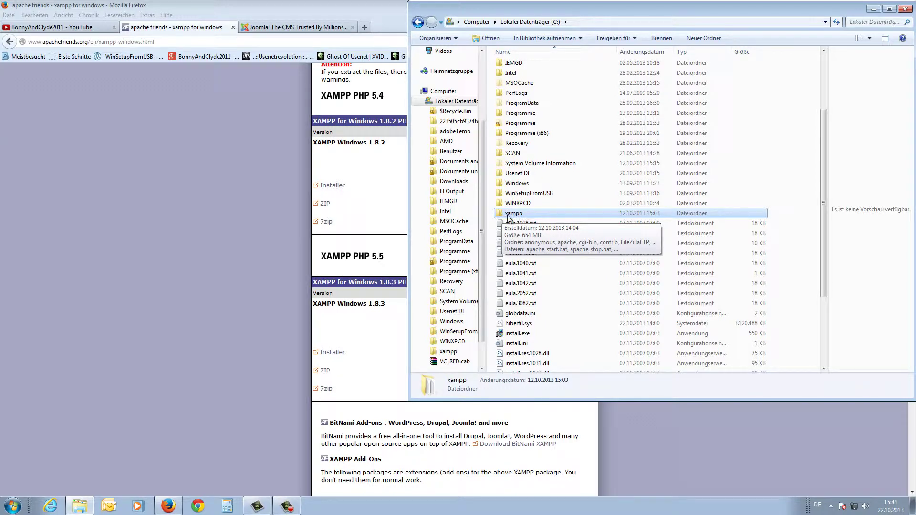
Go into C:\xampp\htdocs and add a new folder named testserver via Neu > Ordner.
double_click(517, 217)
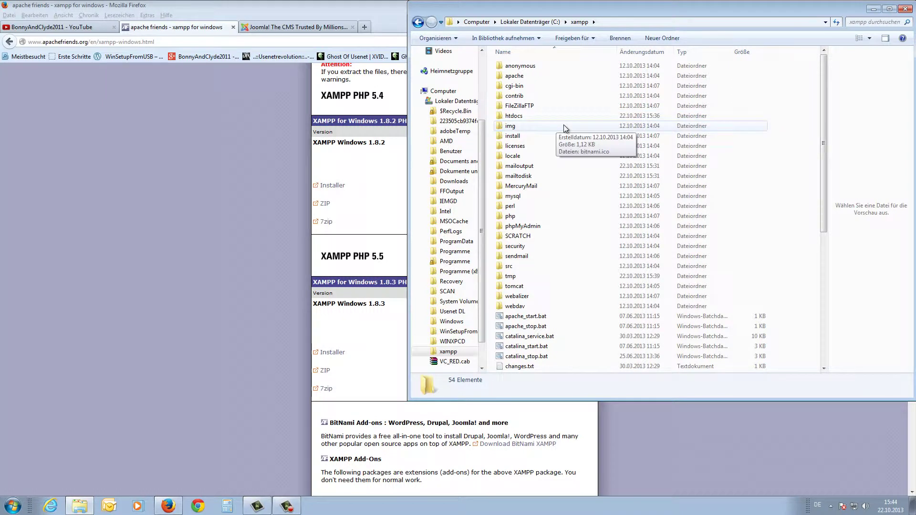
double_click(515, 116)
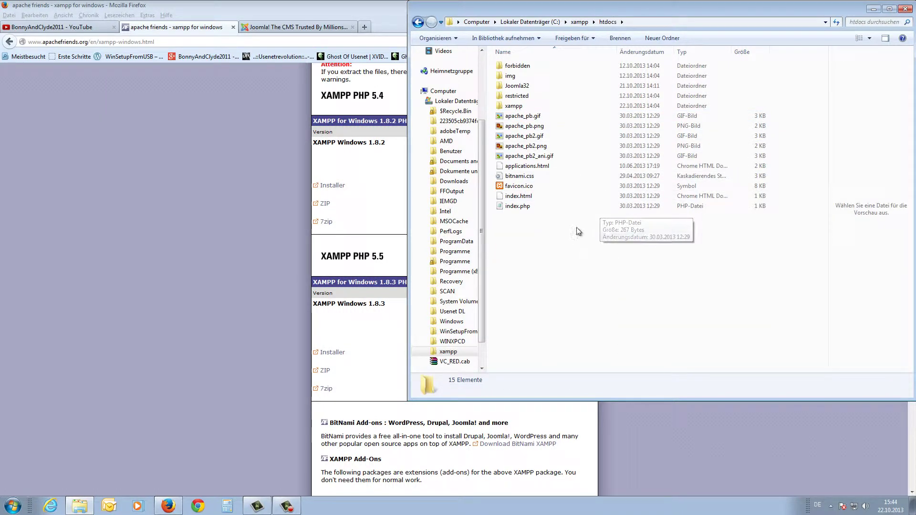
right_click(514, 230)
mouse_move(543, 357)
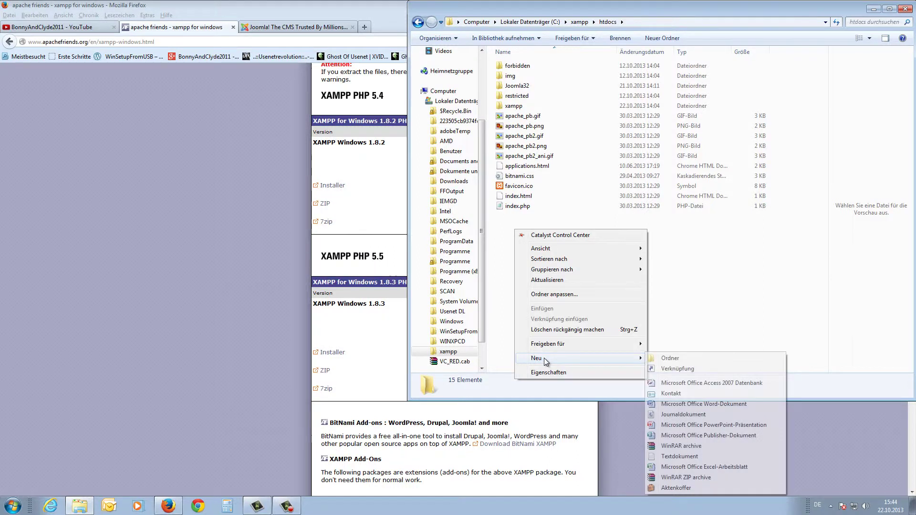
click(667, 358)
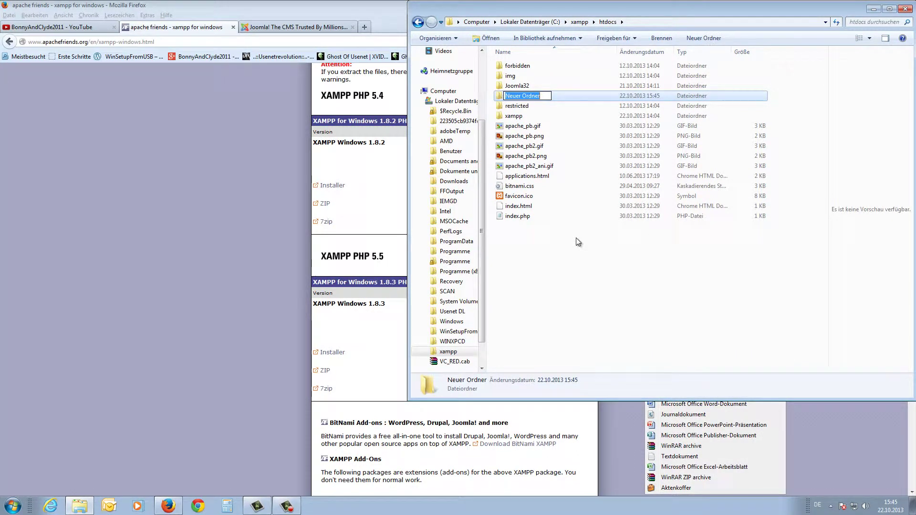
text(te)
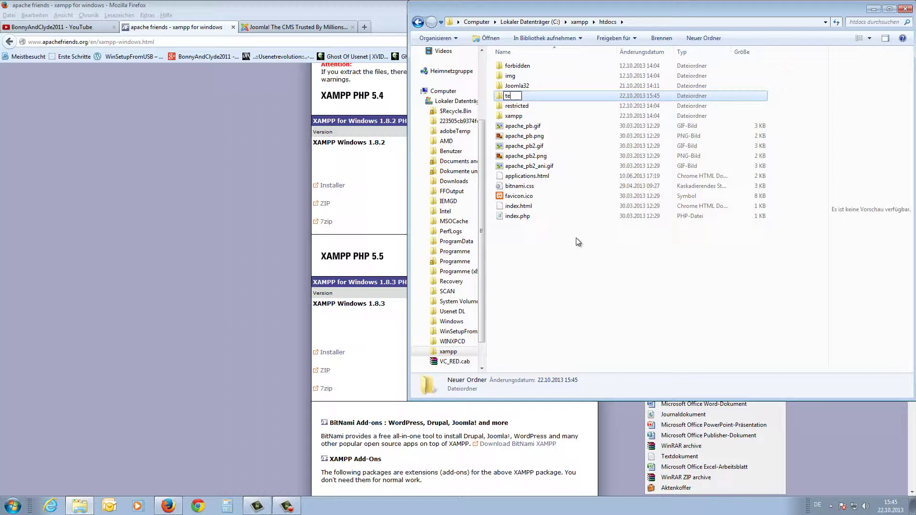
text(stserver)
key(Return)
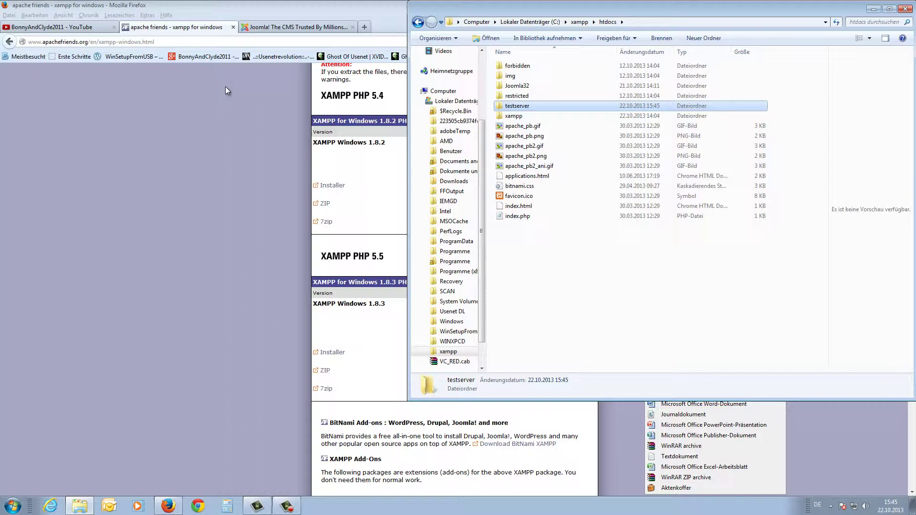
Go from joomla.org to the Download Joomla! page offering the 3.1.5 Full Package.
click(291, 28)
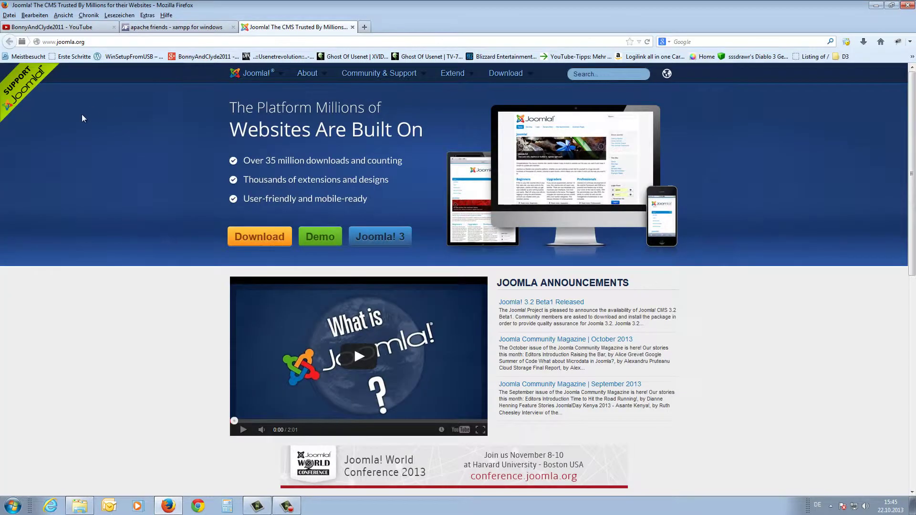
drag(50, 42, 99, 48)
click(259, 241)
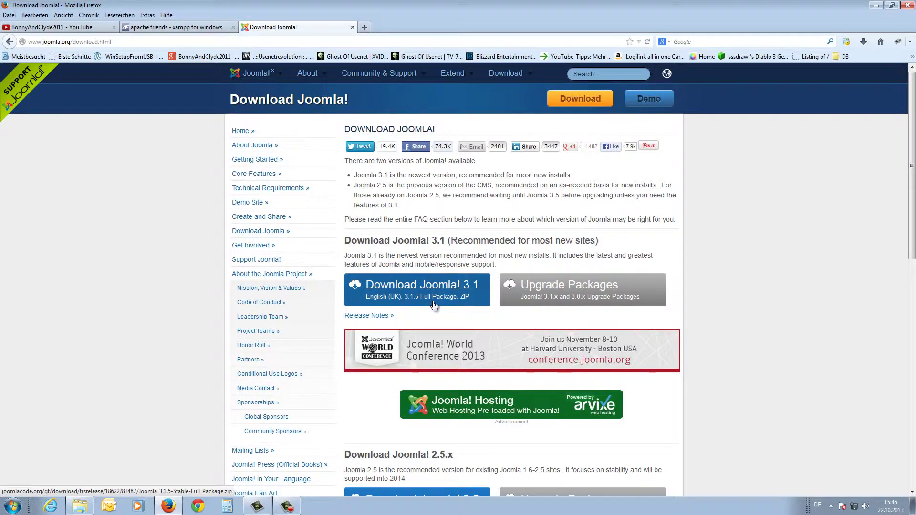
Open the Joomla_3.1.5-Stable-Full_Package(2).zip archive and the empty testserver folder side by side.
click(876, 9)
double_click(326, 42)
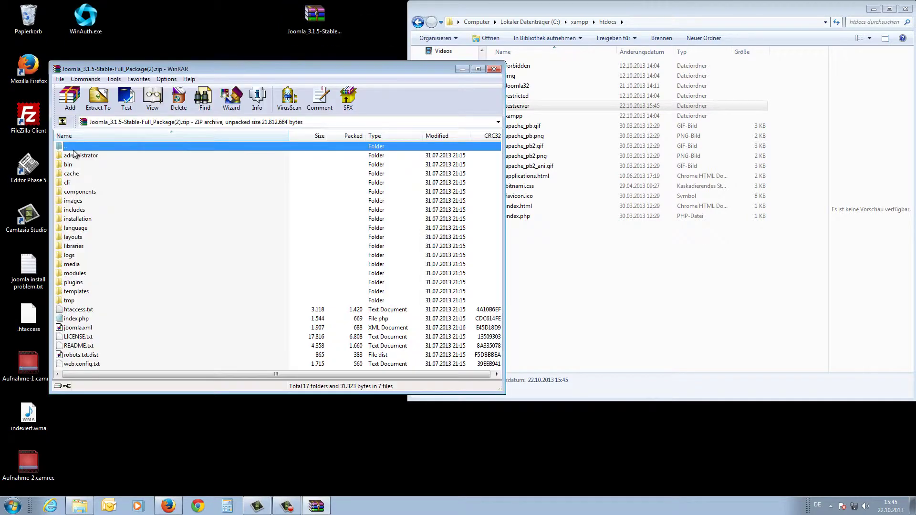
key(ctrl+a)
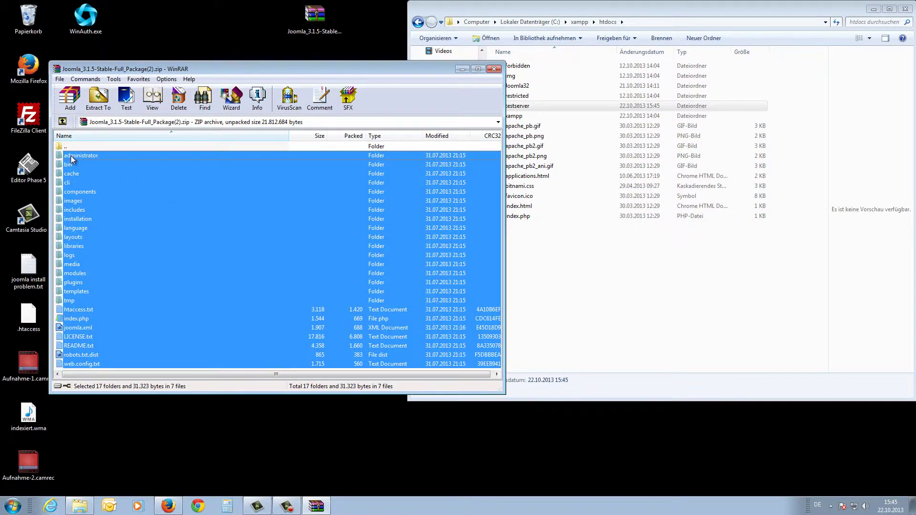
click(72, 159)
click(523, 115)
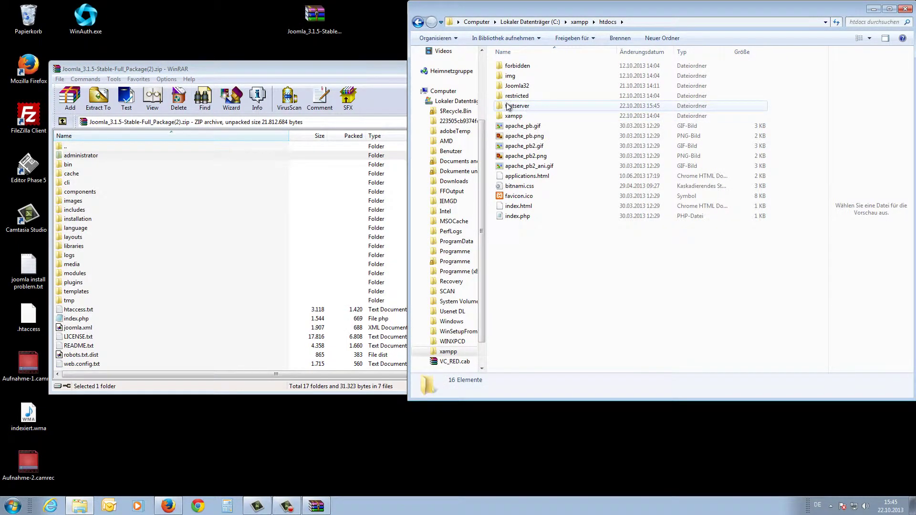
double_click(520, 107)
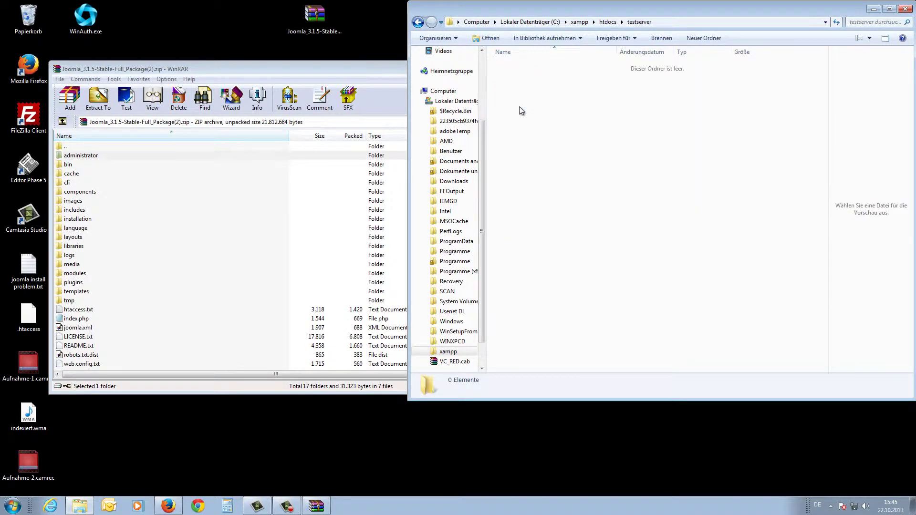
Extract all archive contents into testserver by dragging them from WinRAR.
click(85, 156)
key(ctrl+a)
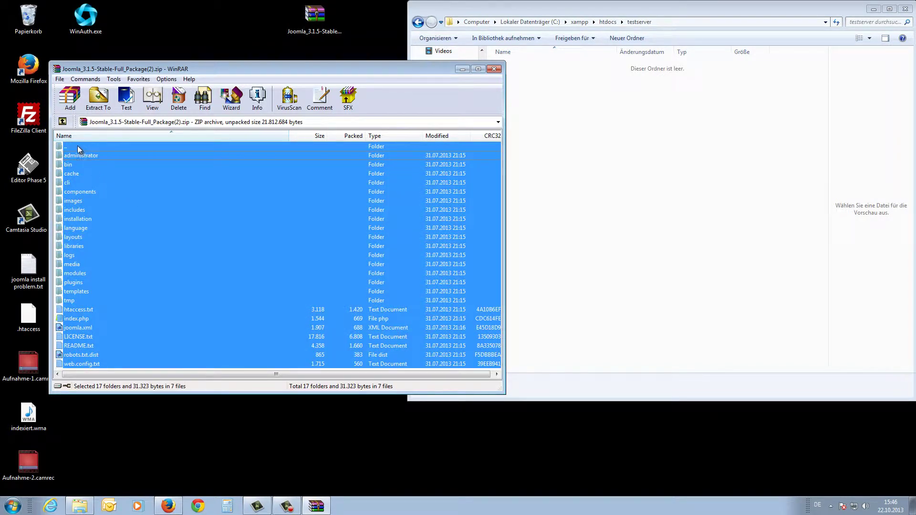
drag(78, 147, 554, 166)
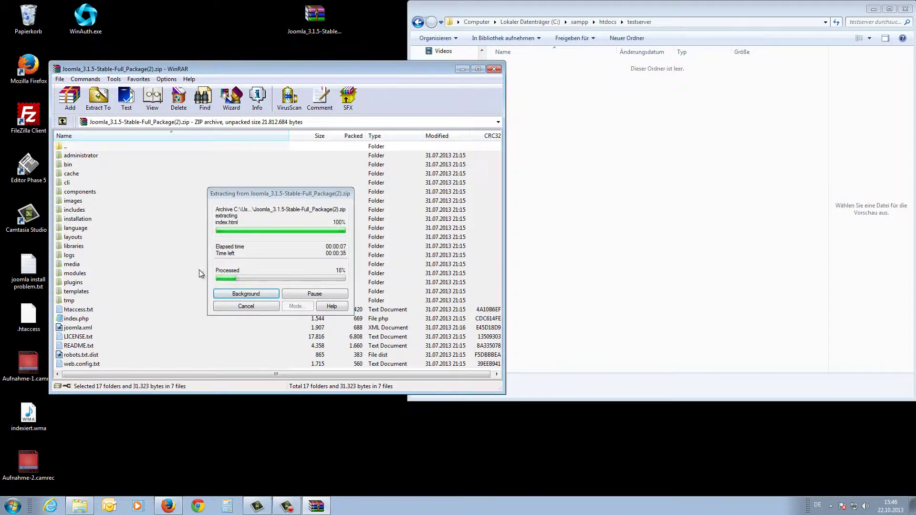
drag(221, 67, 478, 71)
click(267, 129)
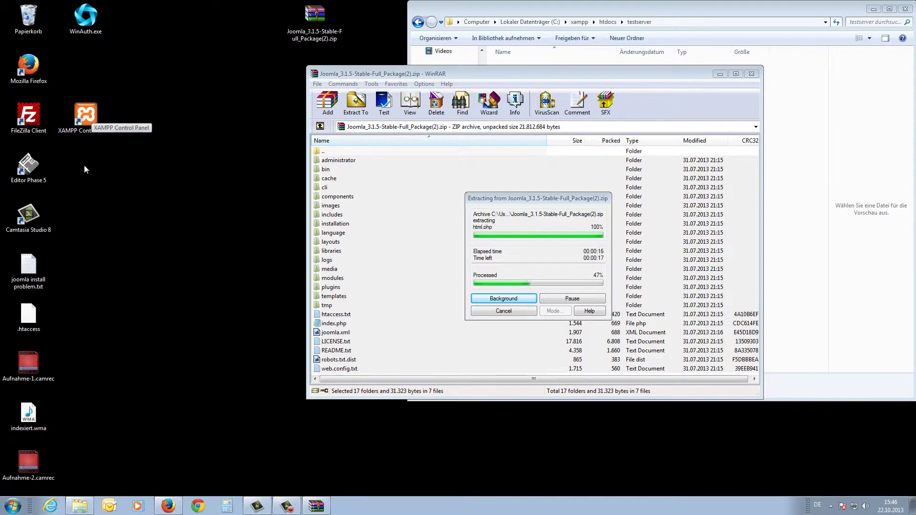
Launch the XAMPP Control Panel and start the Apache and MySQL servers.
double_click(86, 116)
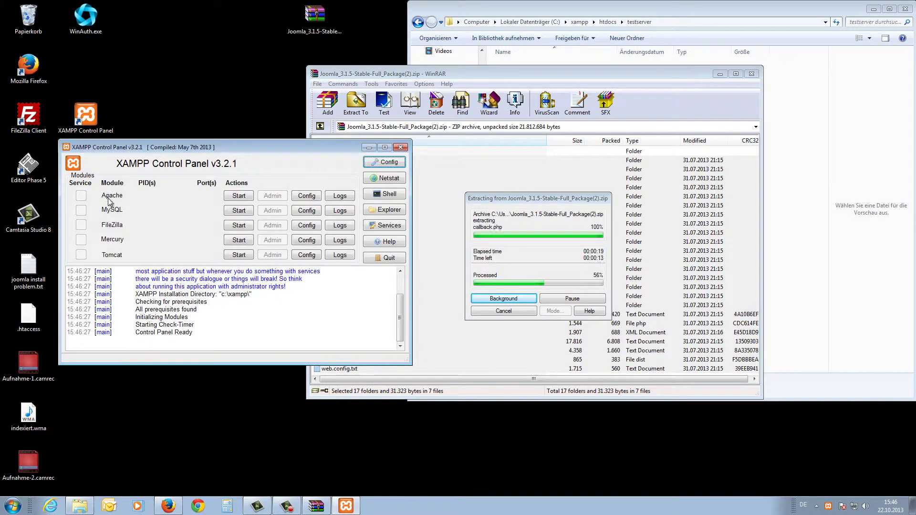
click(239, 196)
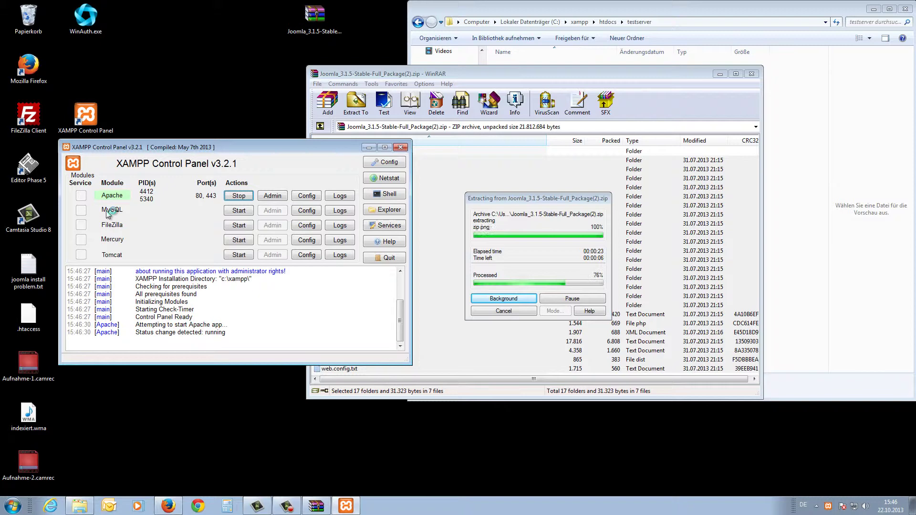
click(239, 210)
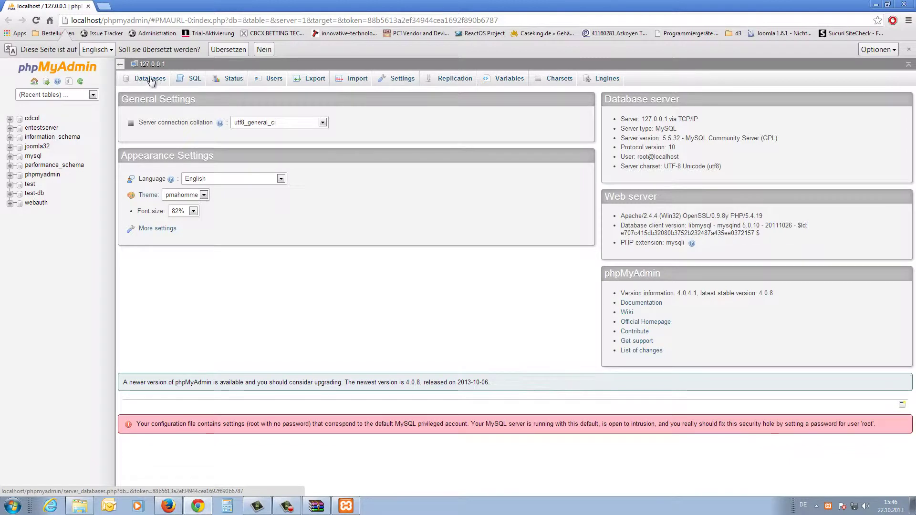
Create the testdb database in phpMyAdmin and check its user privileges.
click(154, 81)
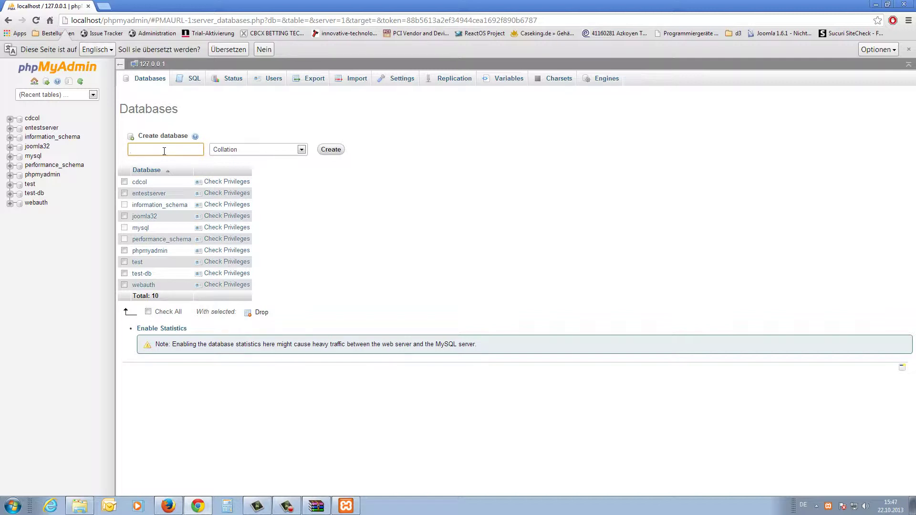
click(164, 151)
text(testdb)
click(330, 149)
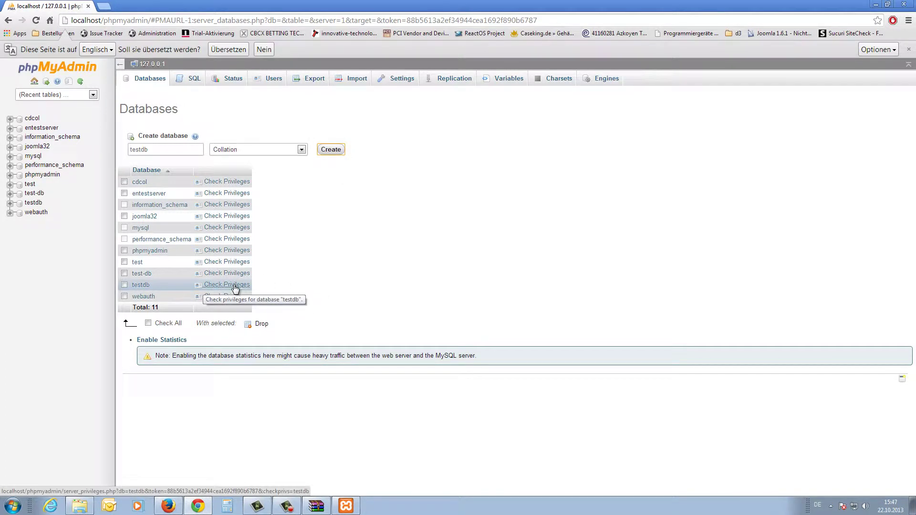
click(227, 284)
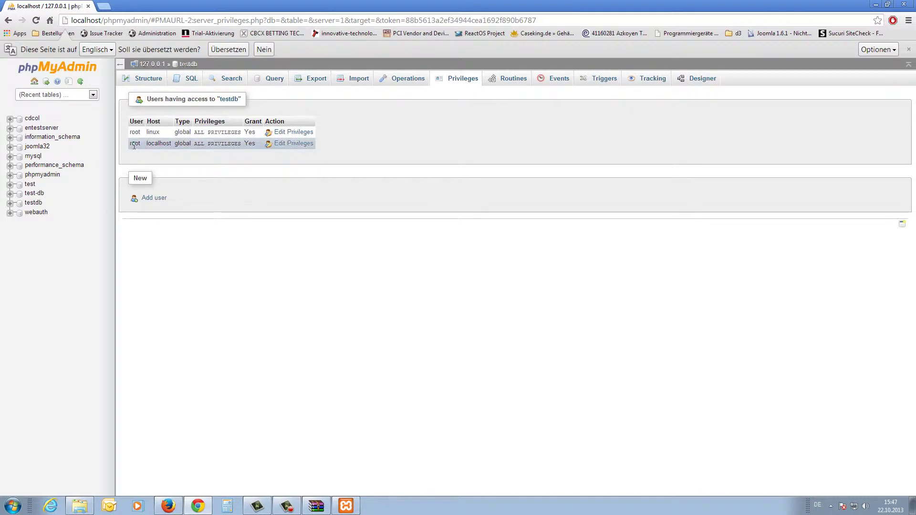
Load localhost/testserver in a new tab after confirming the folder name in Explorer.
click(106, 7)
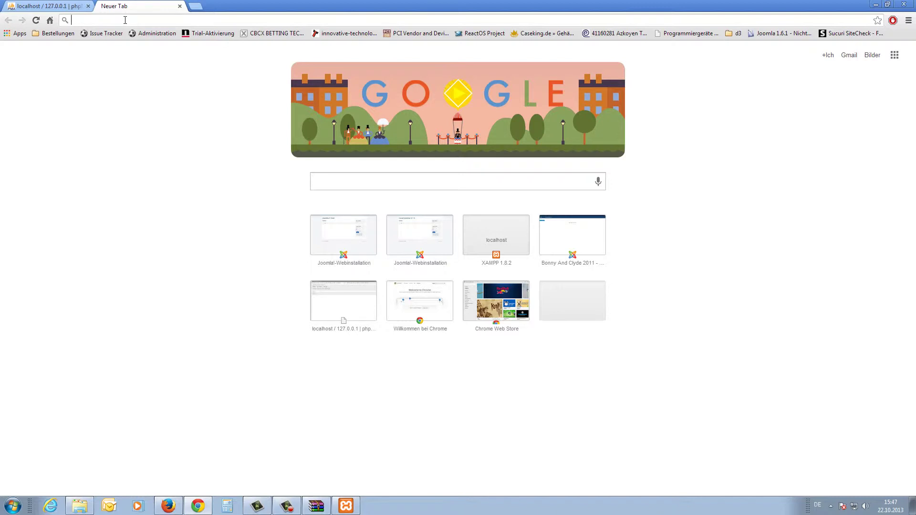
text(localhost/t)
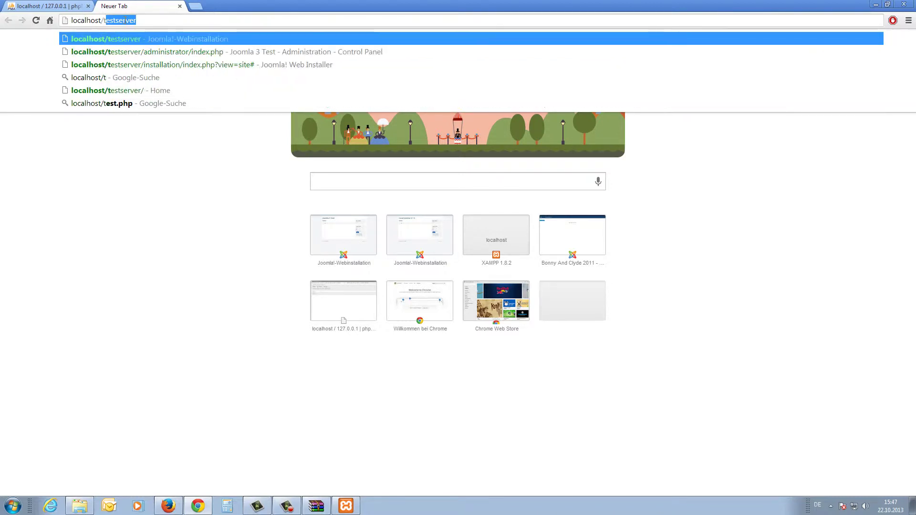
text(estserver)
double_click(141, 20)
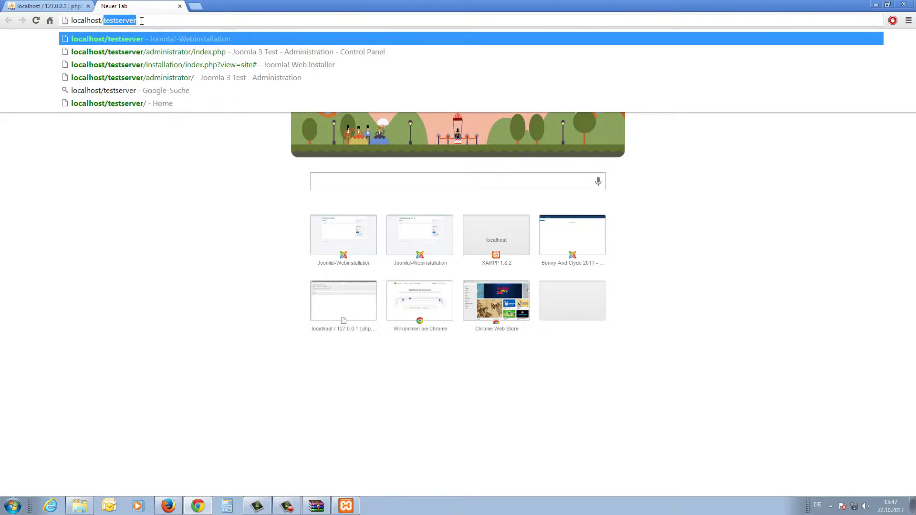
click(80, 505)
click(520, 261)
click(607, 22)
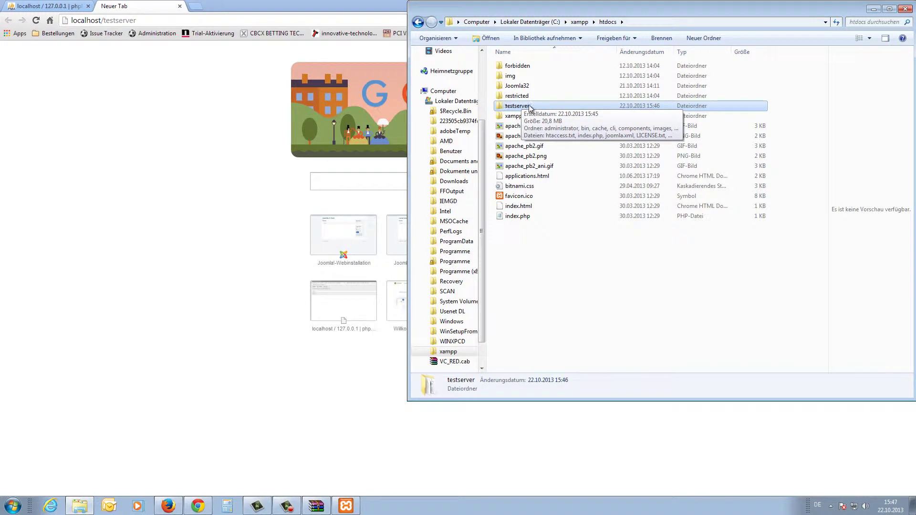
double_click(102, 22)
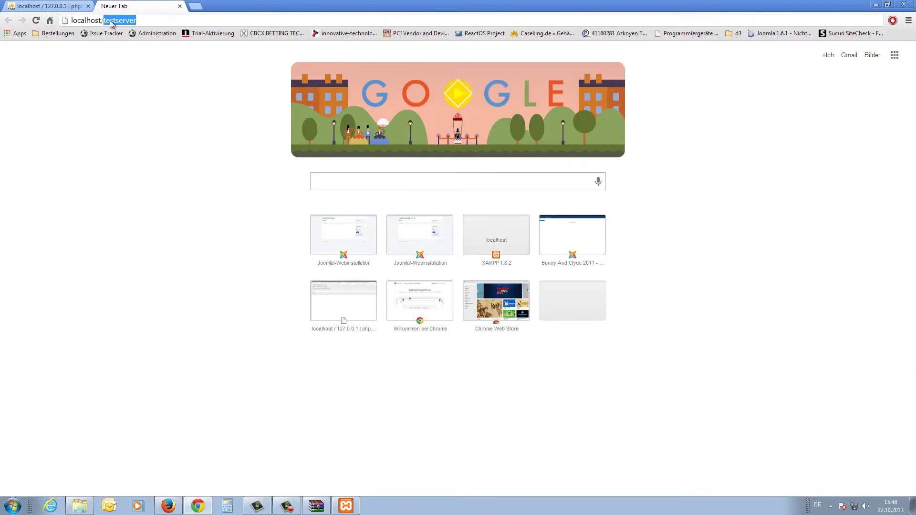
click(112, 23)
key(Return)
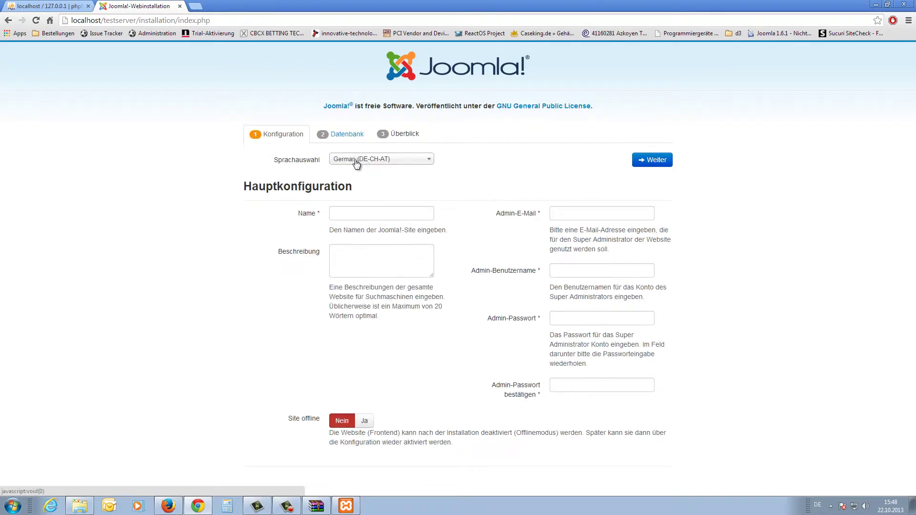
Switch the installer language to English (United States).
click(400, 165)
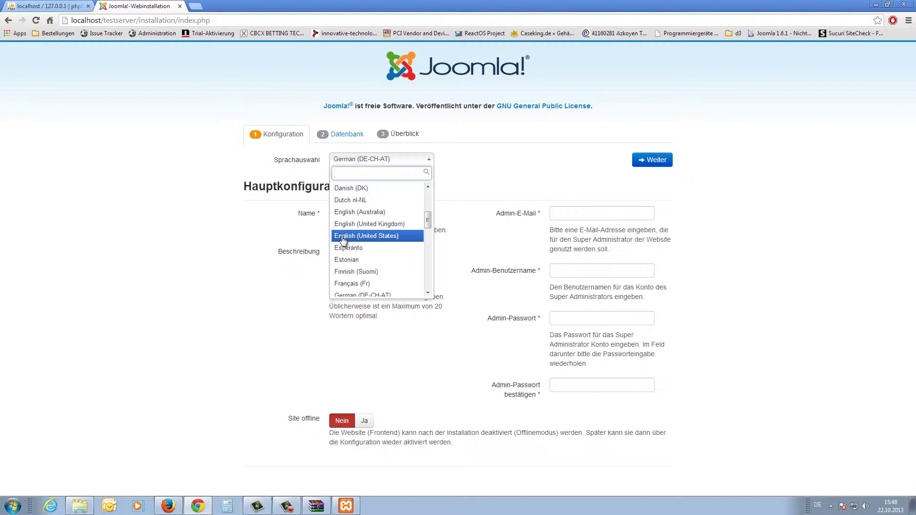
click(403, 236)
drag(241, 203, 370, 209)
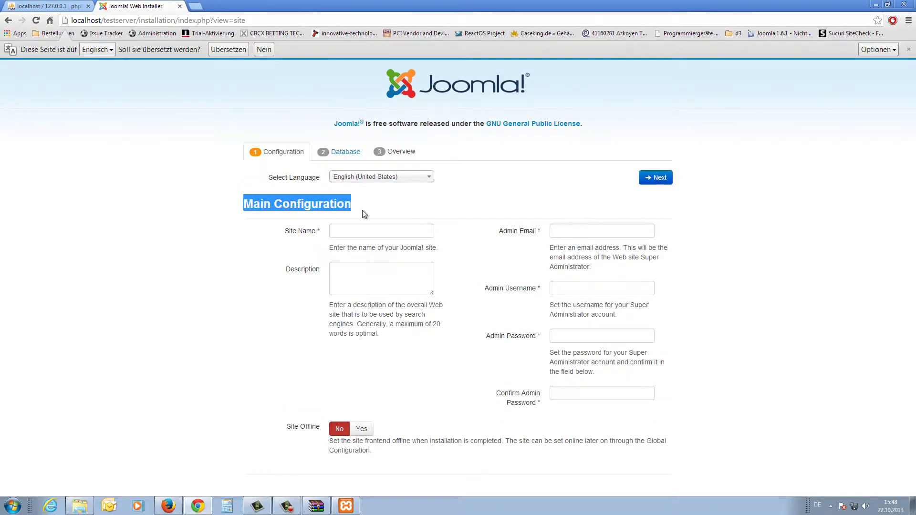
click(358, 209)
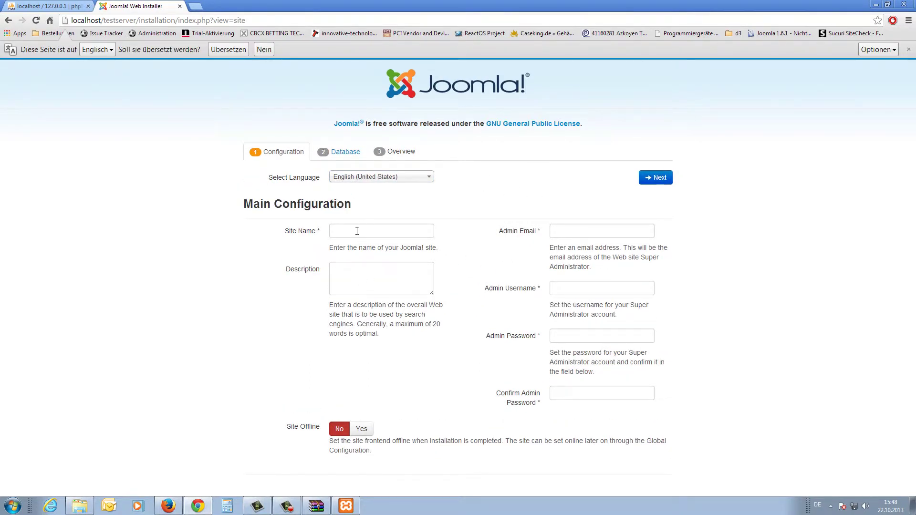
Enter the site name Joomla 3 Testsite.
click(347, 231)
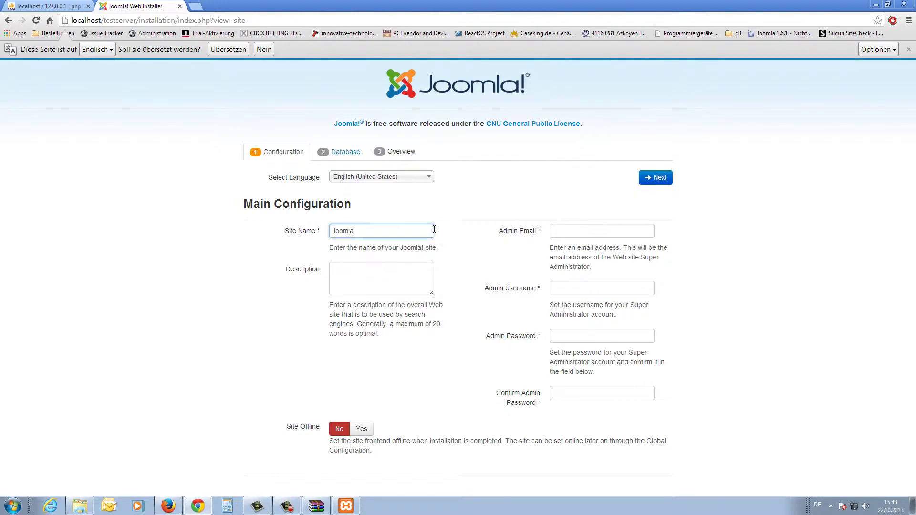
text(Testsite)
click(372, 268)
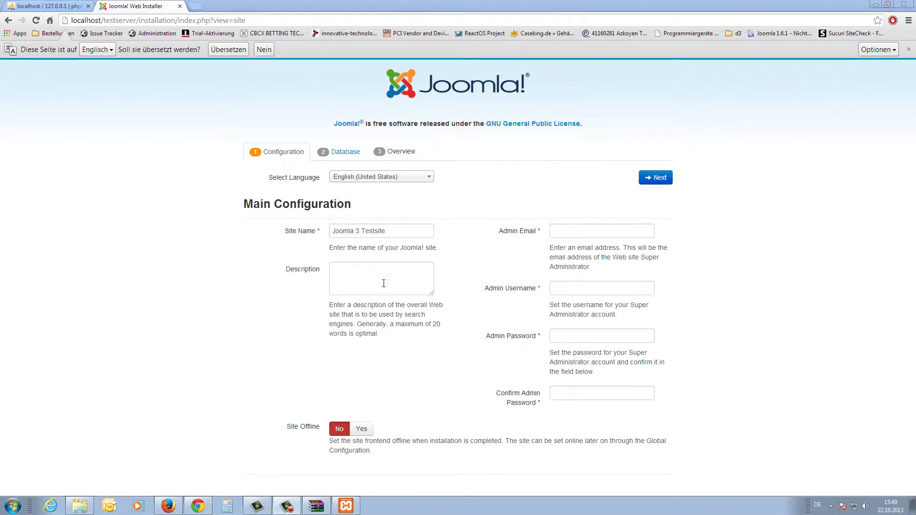
Fill in the admin e-mail, username and matching password, leaving Site Offline at No.
click(502, 233)
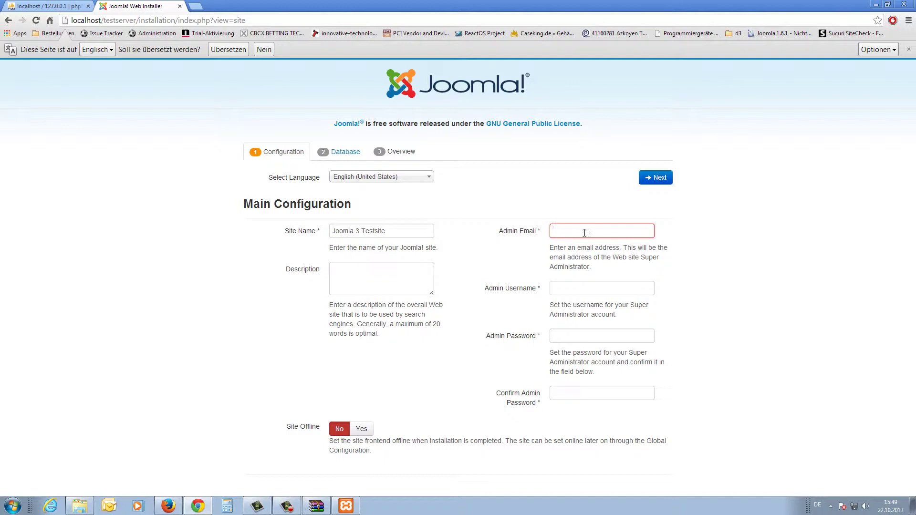
key(Tab)
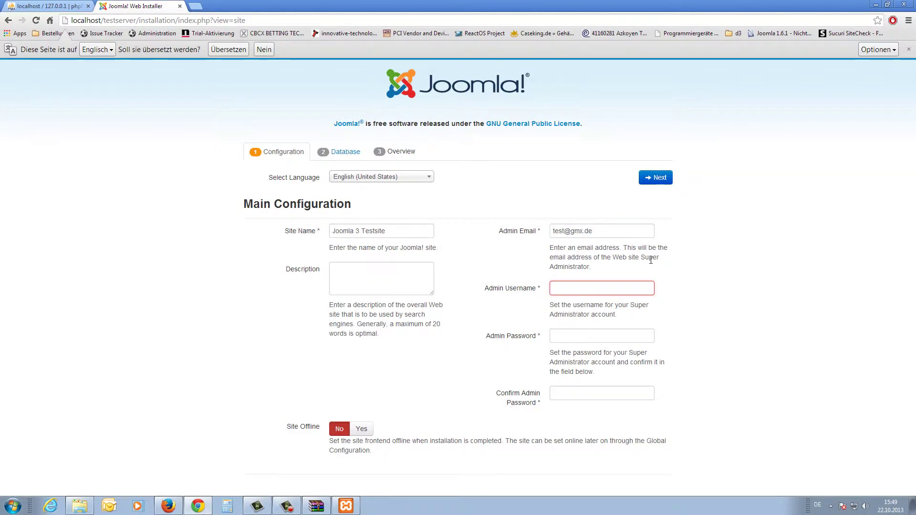
text(BonnyAndClyde)
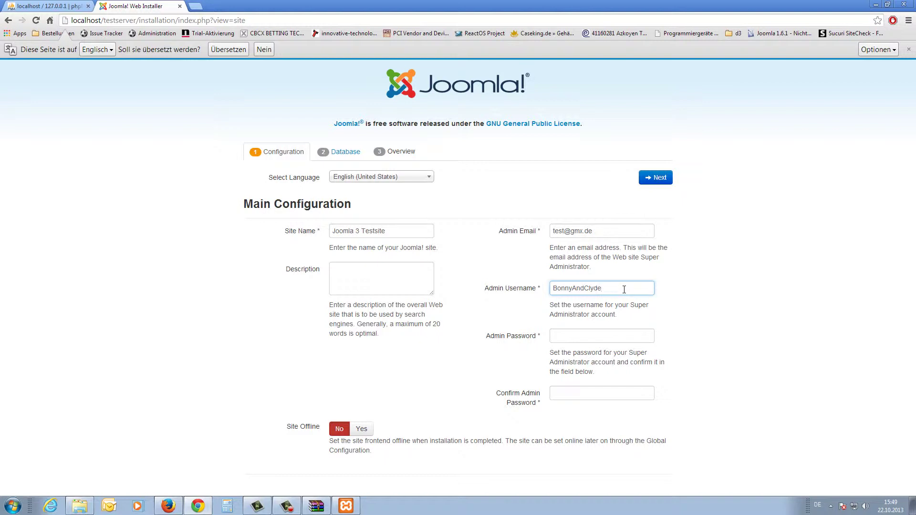
key(Tab)
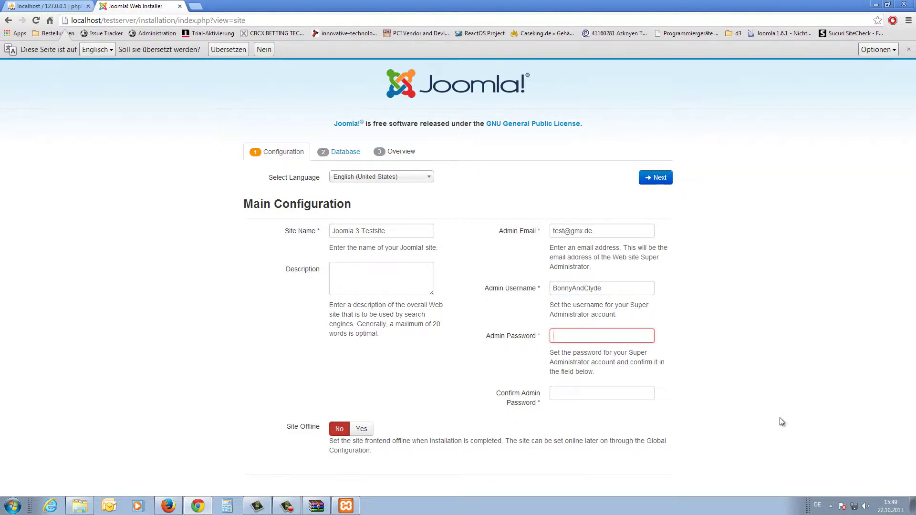
text(te)
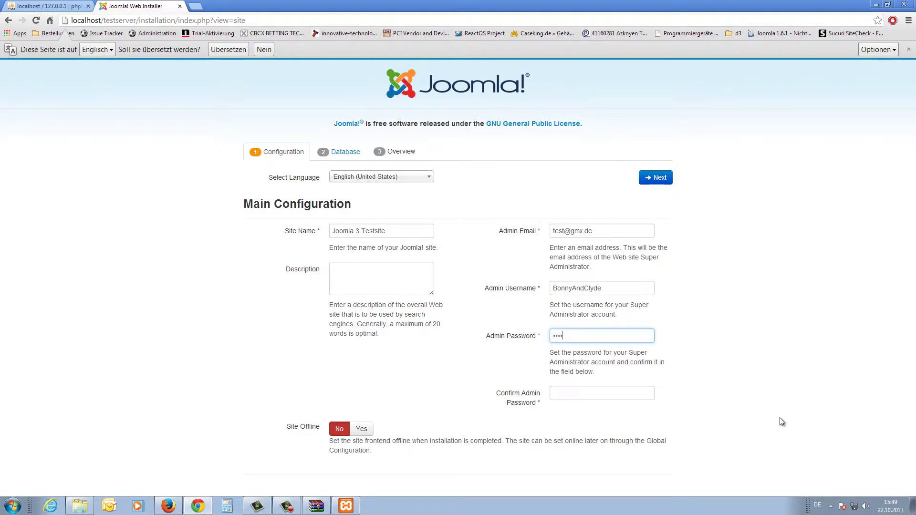
key(Tab)
text(test12)
drag(285, 426, 307, 472)
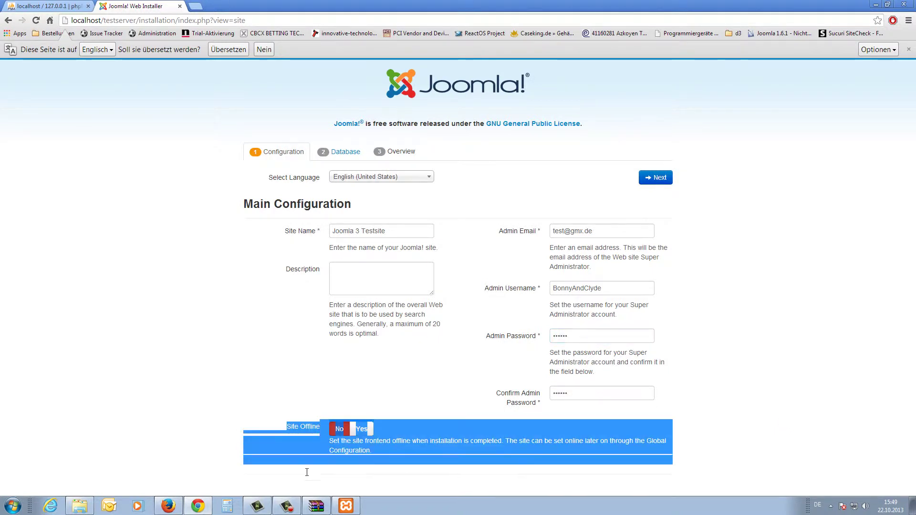
click(363, 449)
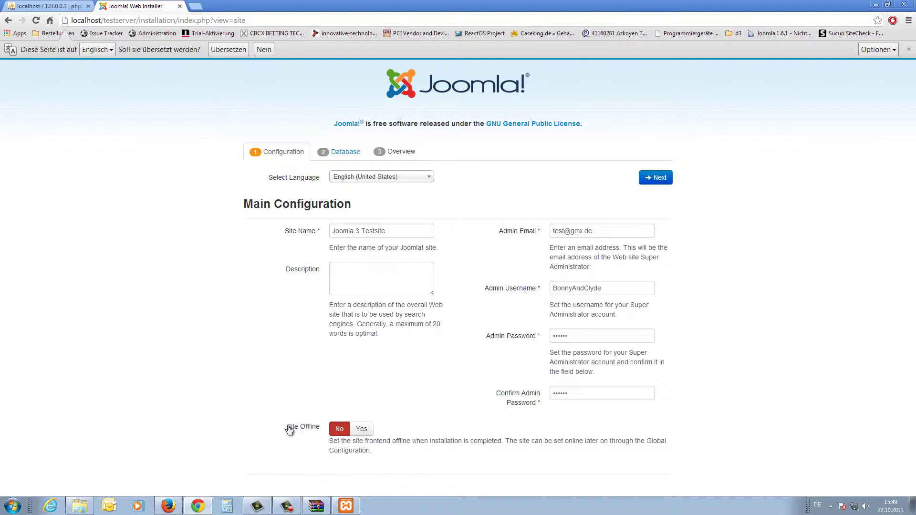
Configure the database as MySQL, user root, no password, database testdb, removing old tables.
click(658, 179)
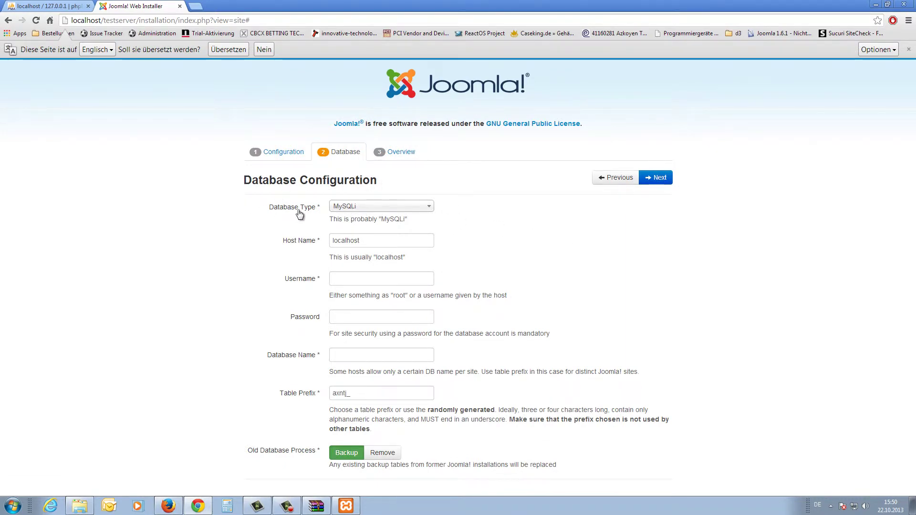
click(384, 207)
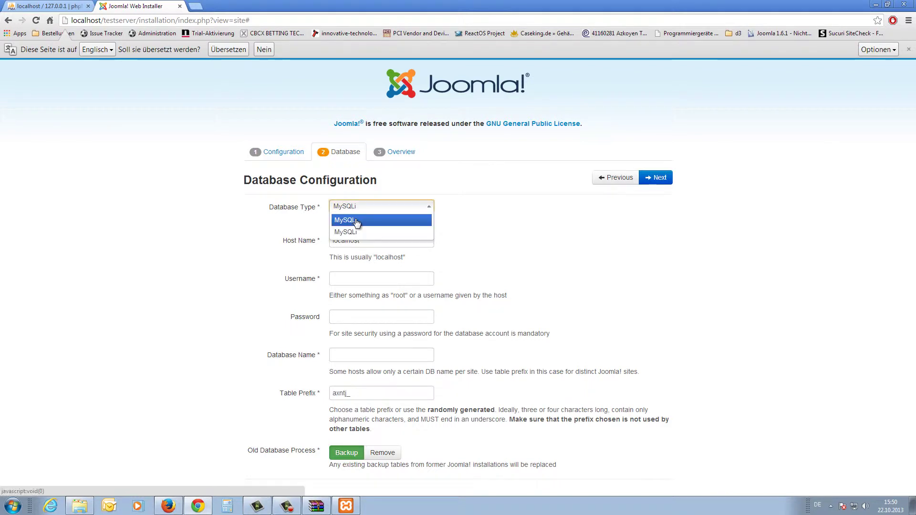
click(381, 231)
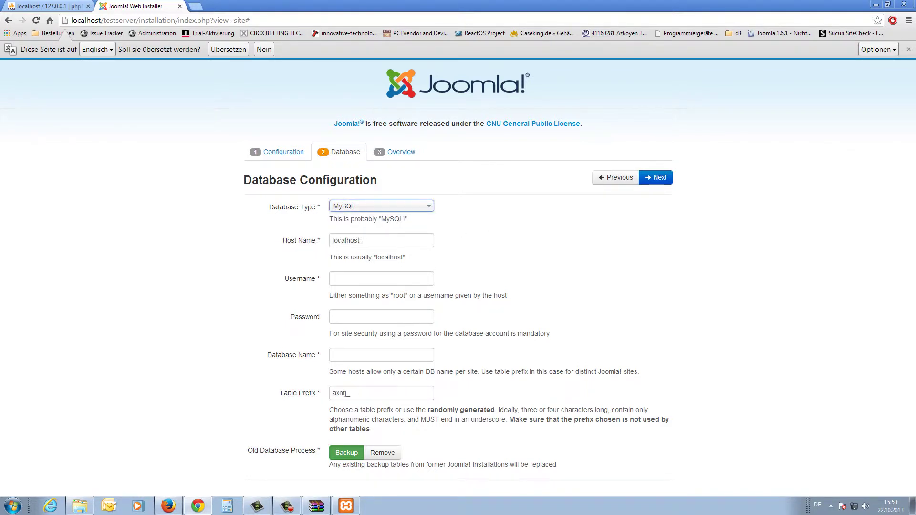
click(420, 280)
text(root)
key(Tab)
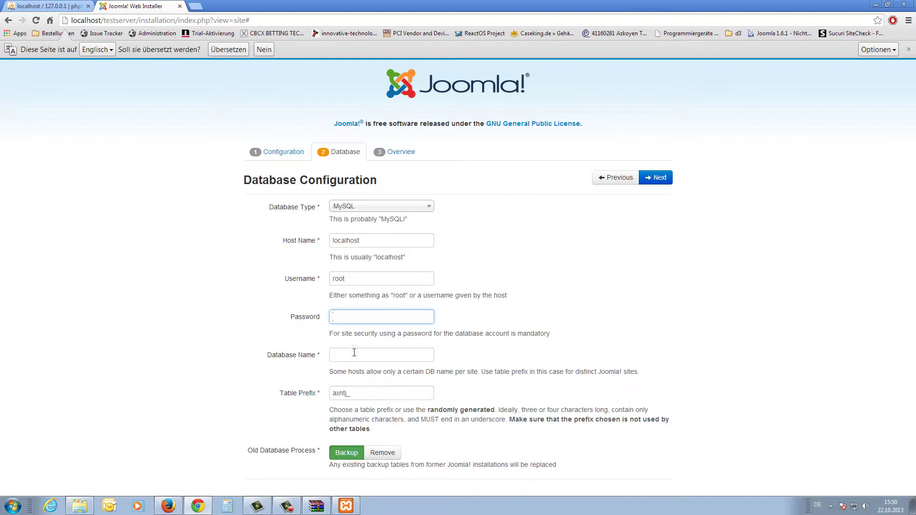
click(410, 354)
text(testdb)
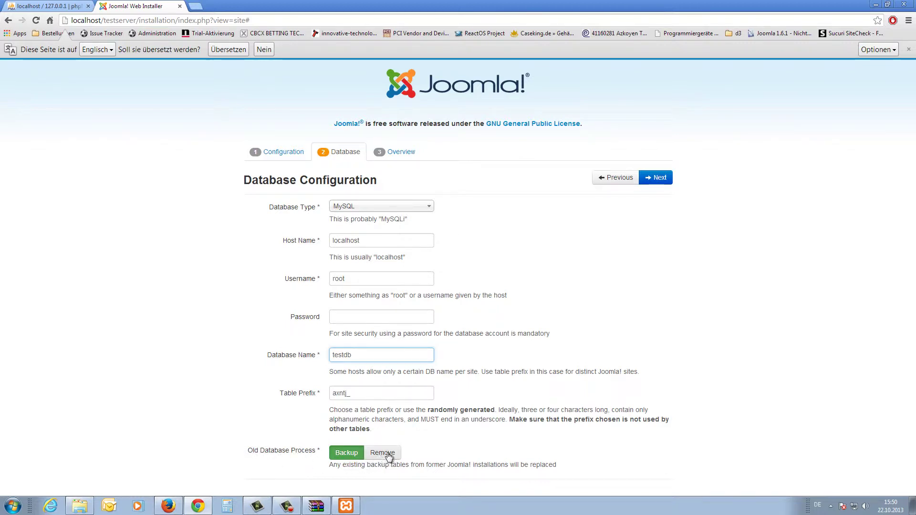
click(383, 455)
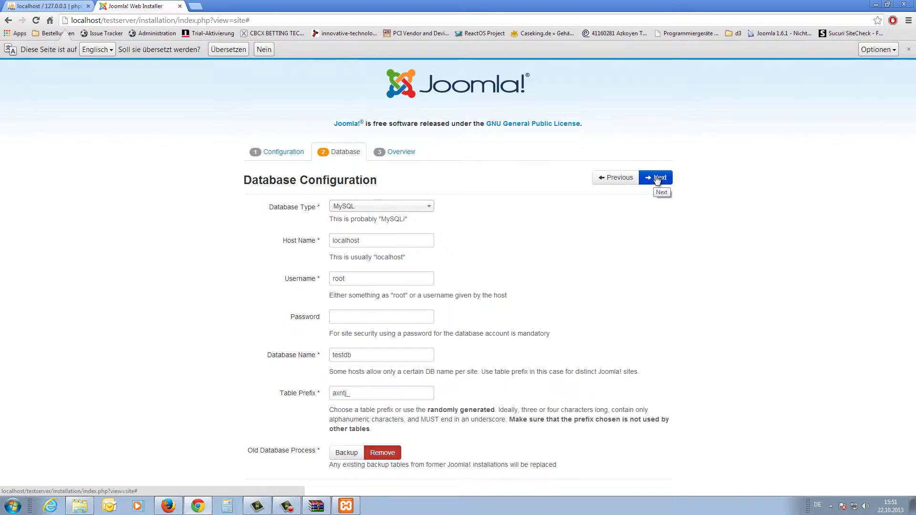
click(657, 178)
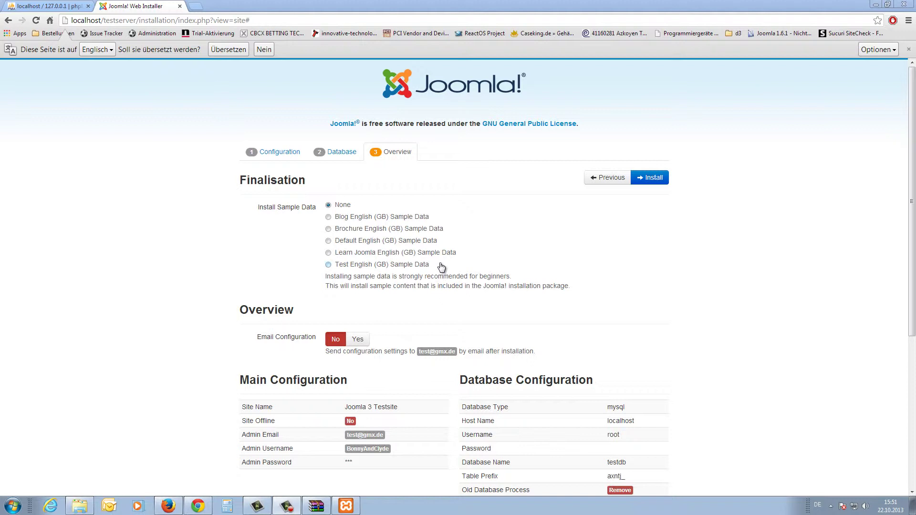
Keep Sample Data at None and switch Email Configuration to Yes, then back to No.
drag(236, 311, 376, 333)
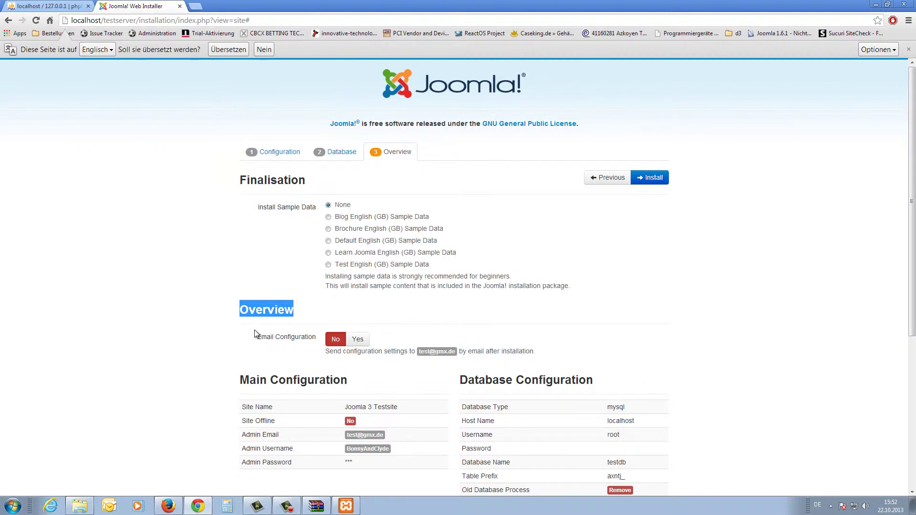
click(362, 345)
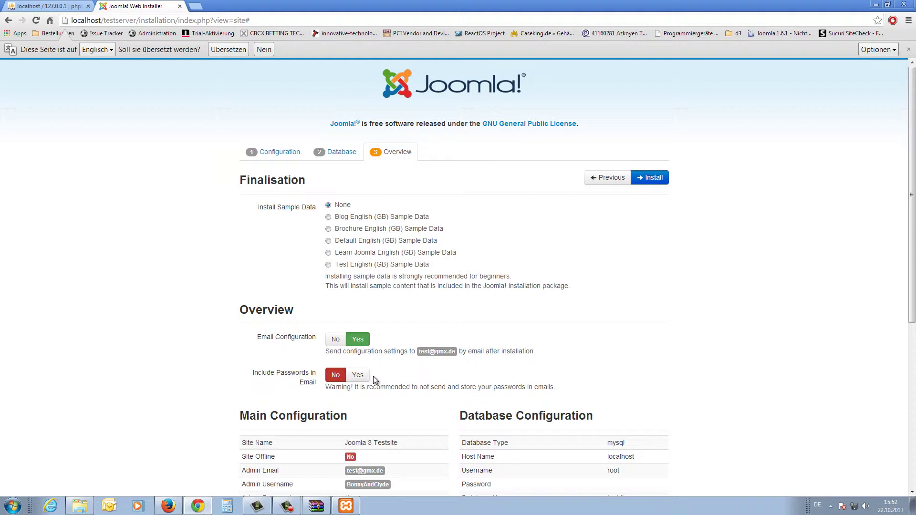
click(335, 339)
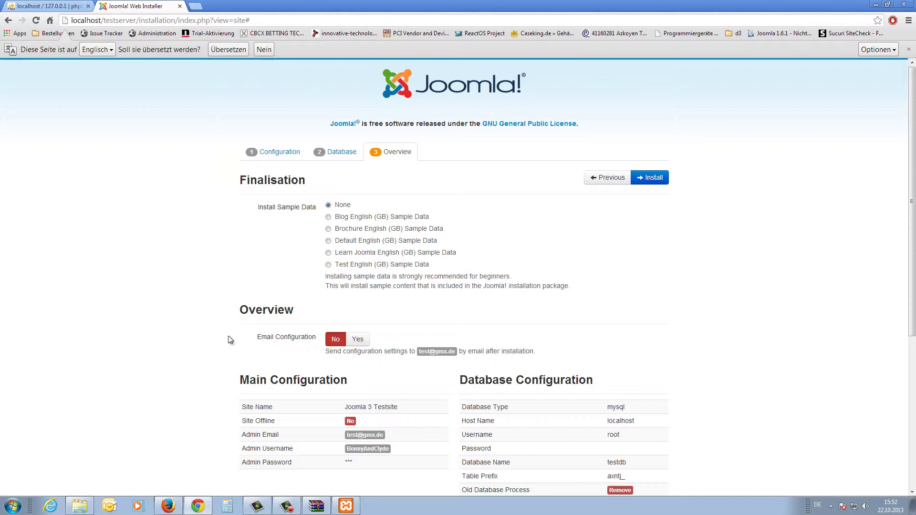
Review the Main Configuration site settings and the Database Configuration summary.
scroll(131, 296, down, 5)
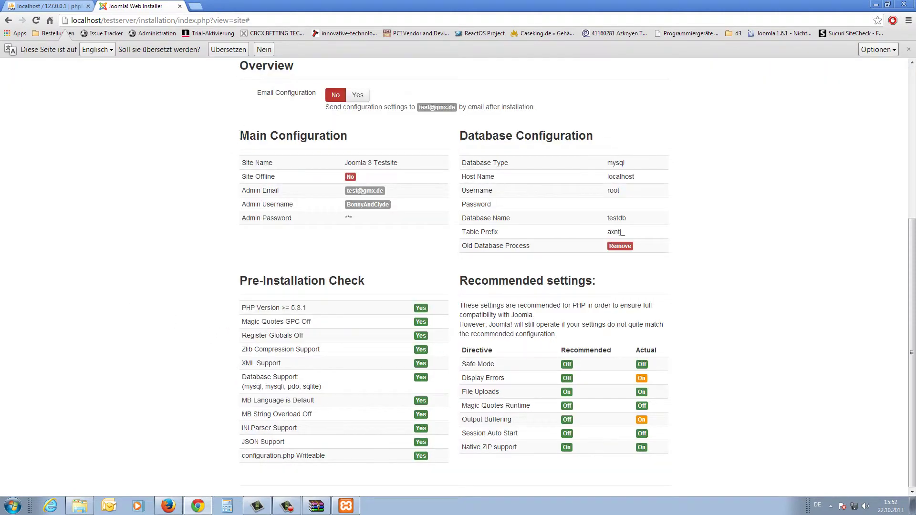
drag(240, 136, 368, 151)
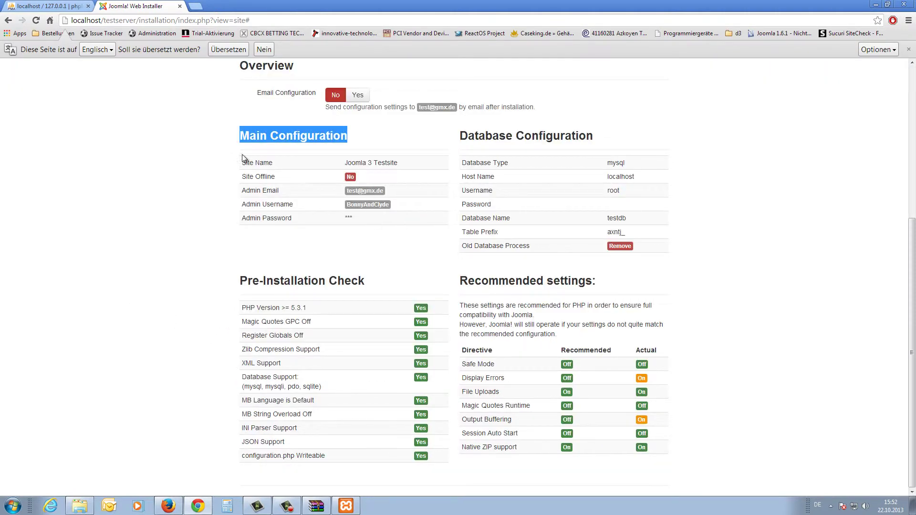
drag(245, 160, 414, 238)
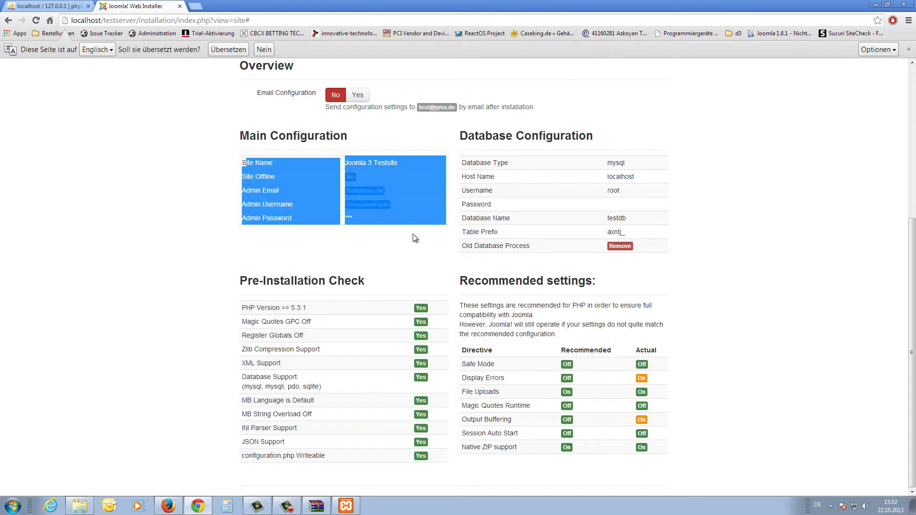
click(431, 267)
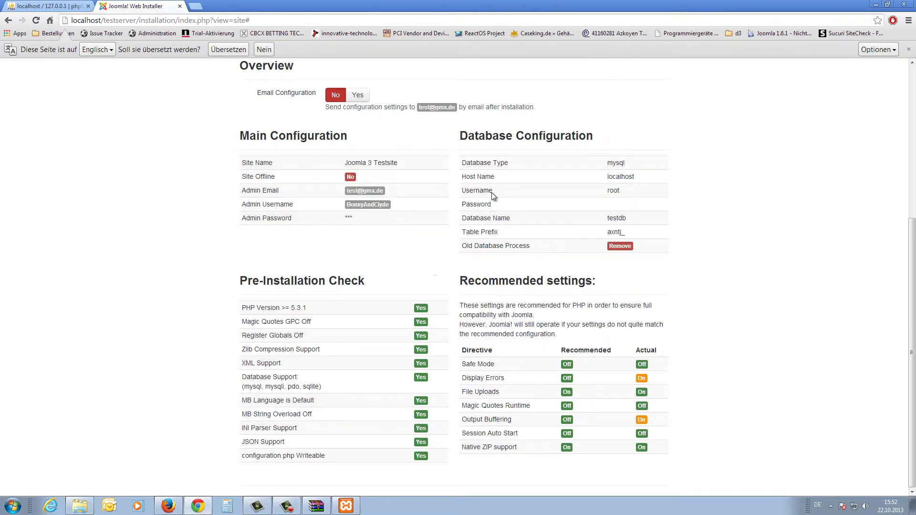
drag(474, 137, 616, 151)
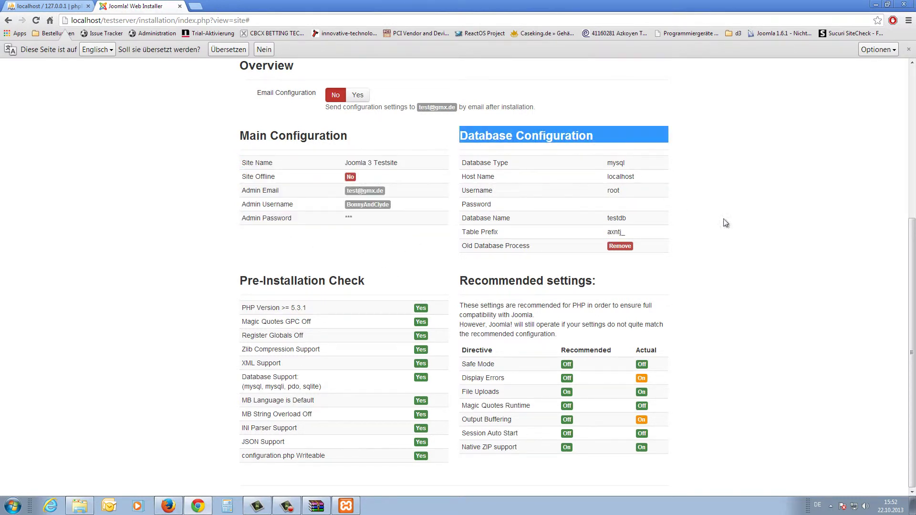
click(727, 261)
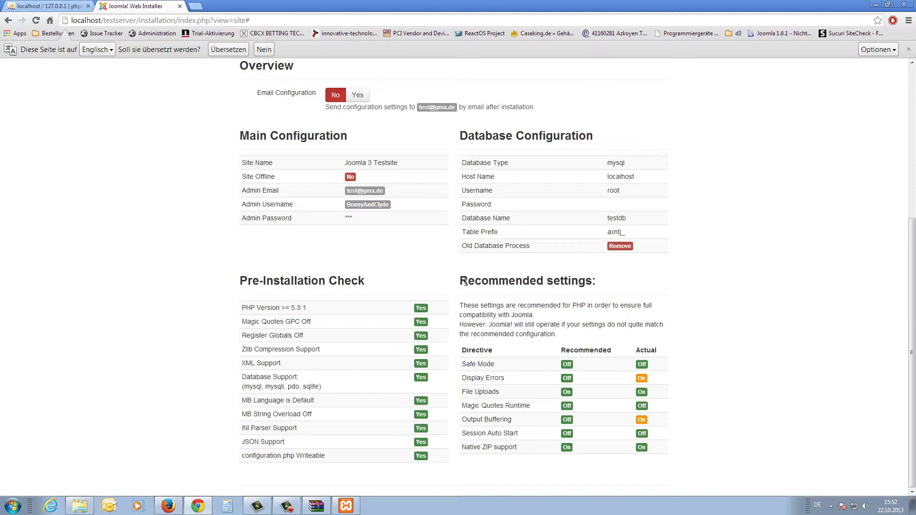
Check the Recommended settings, noting Display Errors and Output Buffering are On, then start installing Joomla.
drag(465, 282, 596, 282)
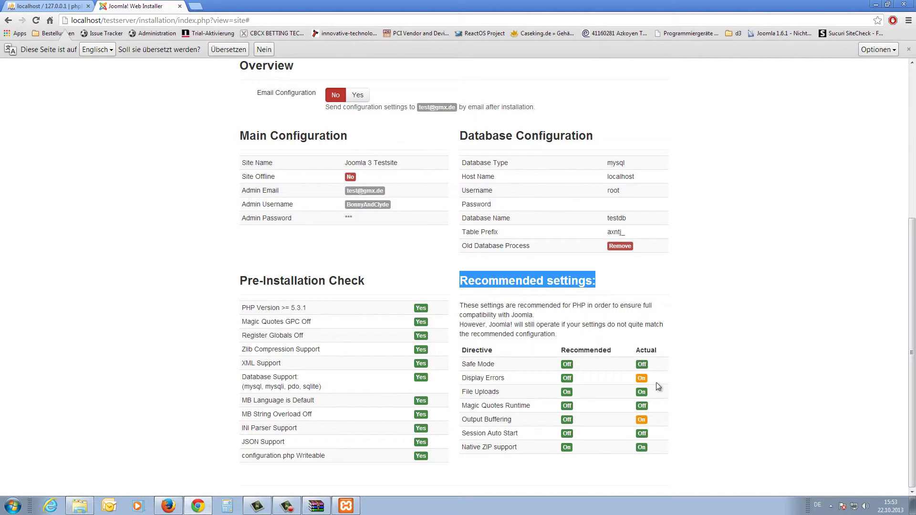
drag(658, 386, 620, 383)
drag(660, 420, 618, 426)
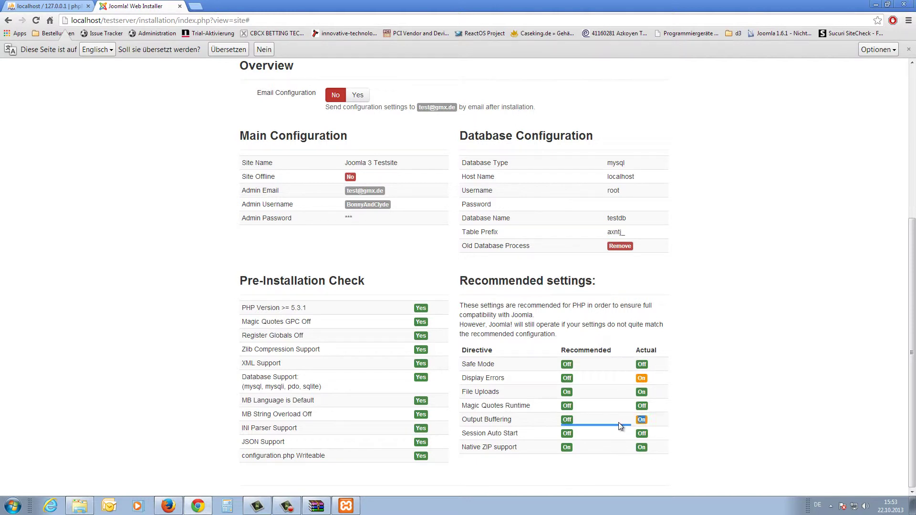
click(462, 380)
drag(463, 379, 660, 384)
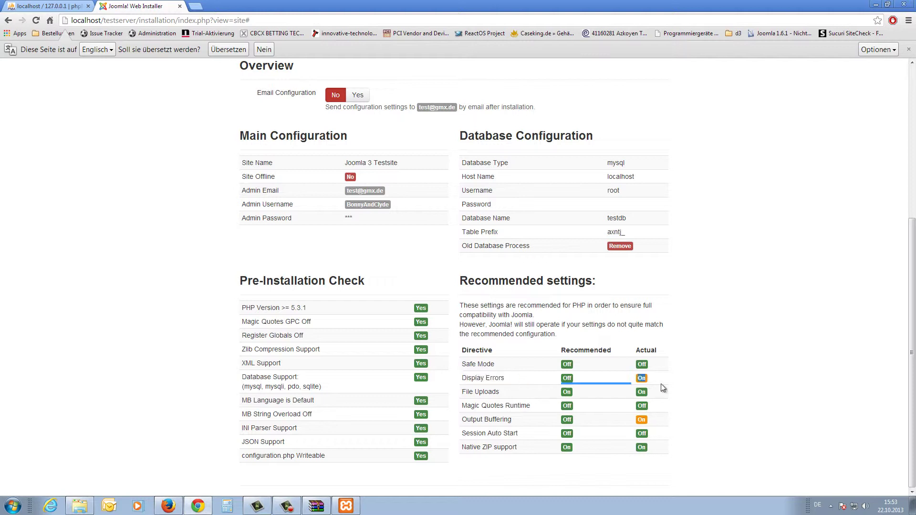
drag(461, 424, 531, 424)
click(674, 439)
scroll(688, 413, up, 5)
click(650, 174)
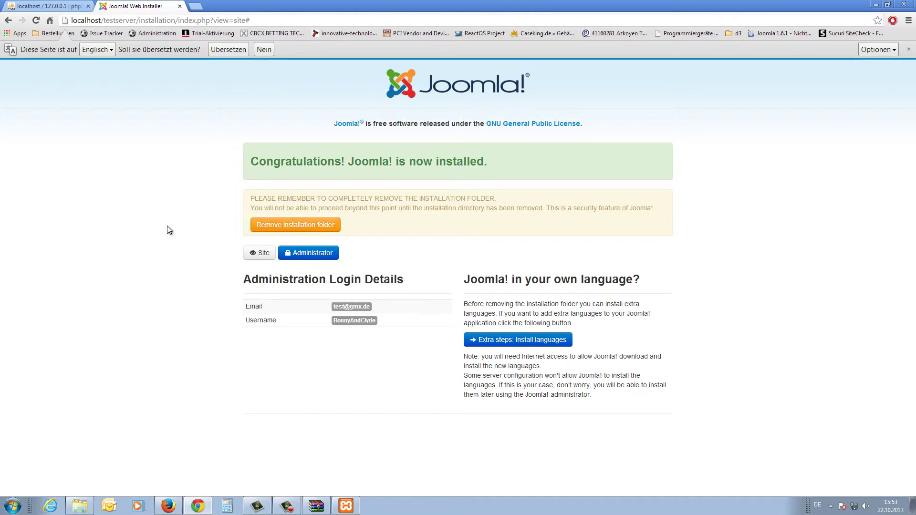
Switch to the Explorer window showing the xampp\htdocs\testserver folder.
key(alt+Tab)
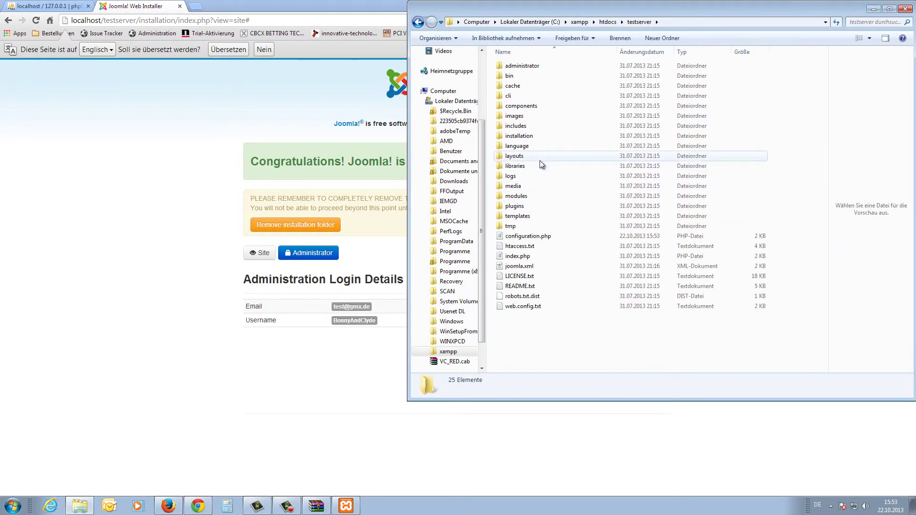
Select the installation folder in testserver, then return to the installer's success page.
click(523, 138)
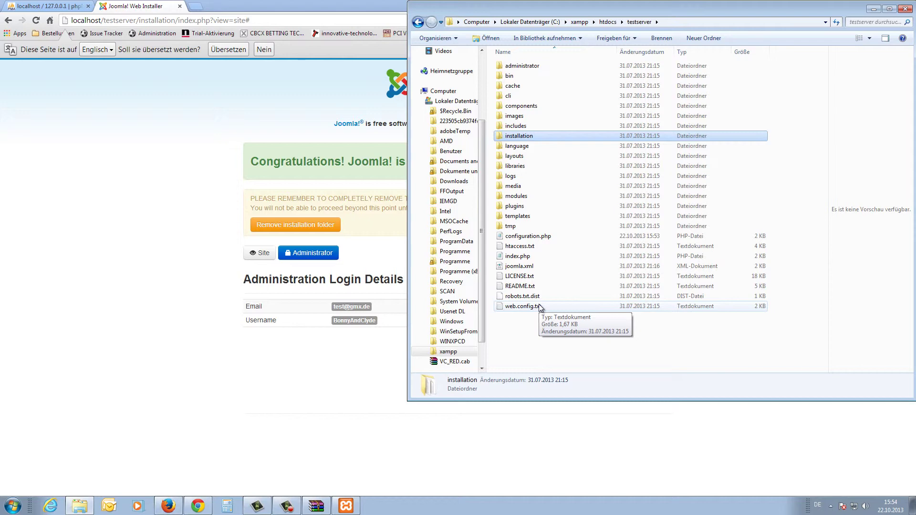
click(169, 204)
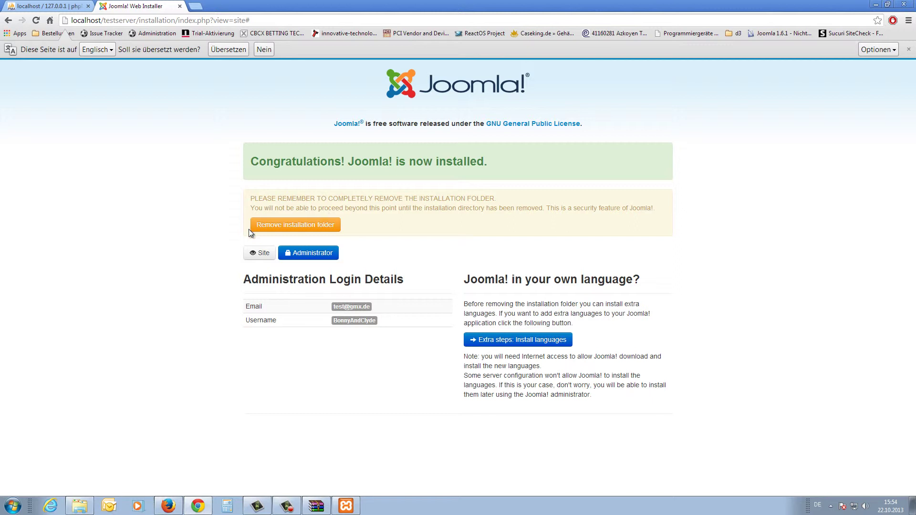
Remove the installation folder and open the new site's front page.
click(282, 227)
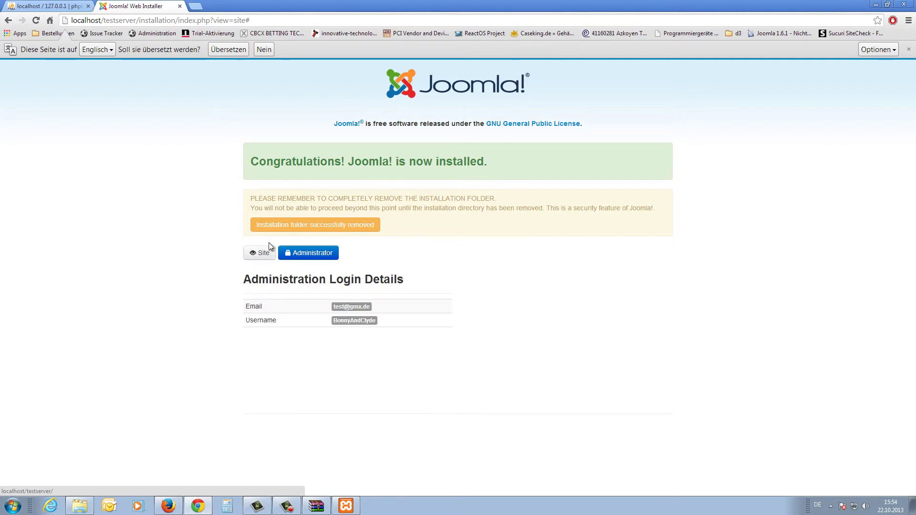
click(263, 254)
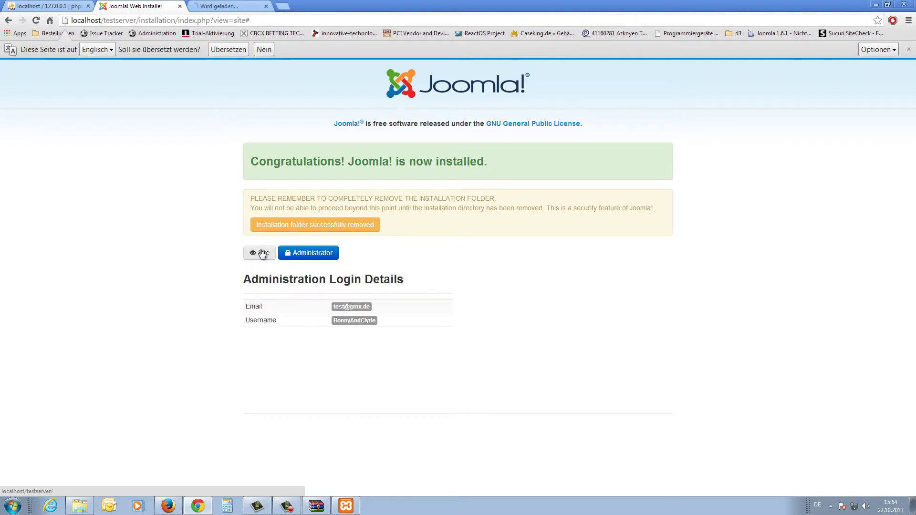
View the Joomla 3 Testsite front page, then return to the installer's success page.
click(224, 8)
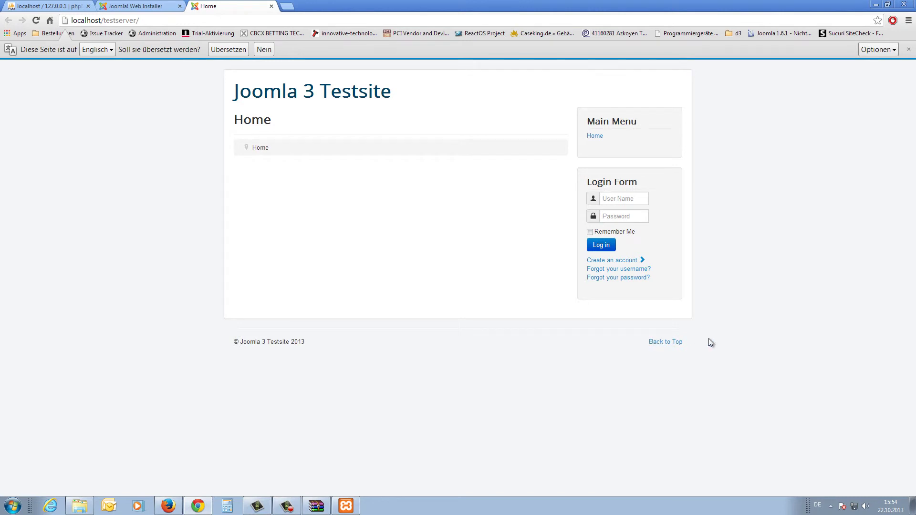
click(164, 6)
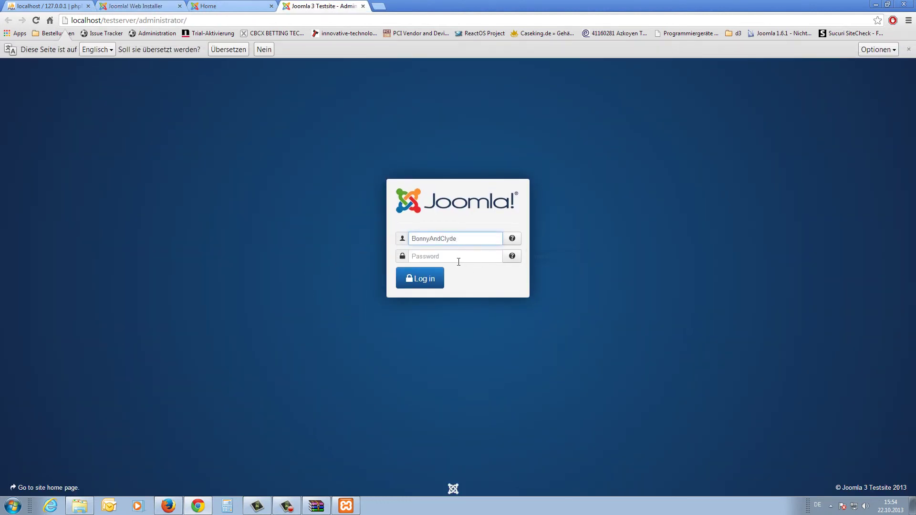
Log in to the administrator with the admin password.
click(460, 261)
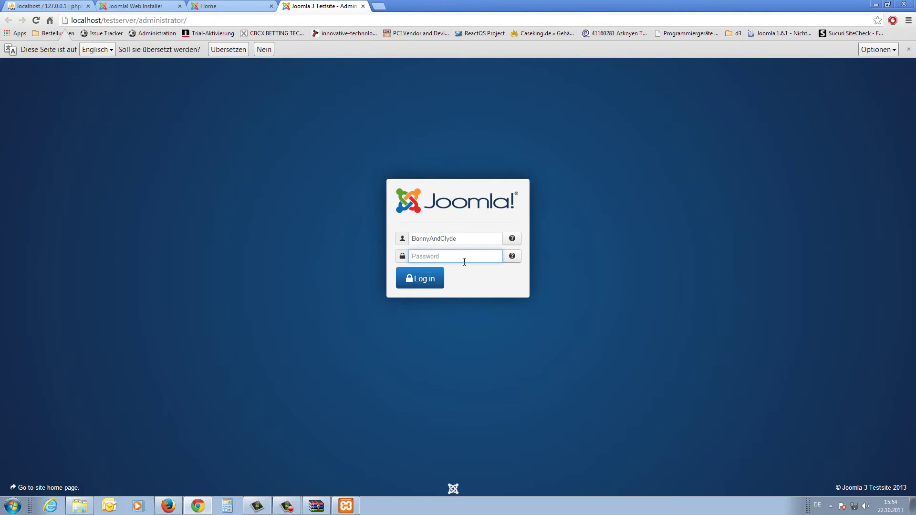
text(*****)
key(Return)
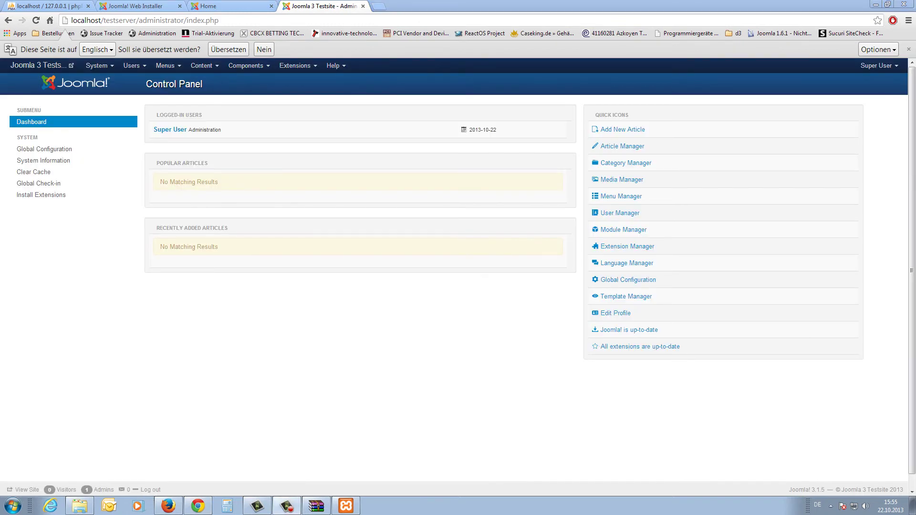